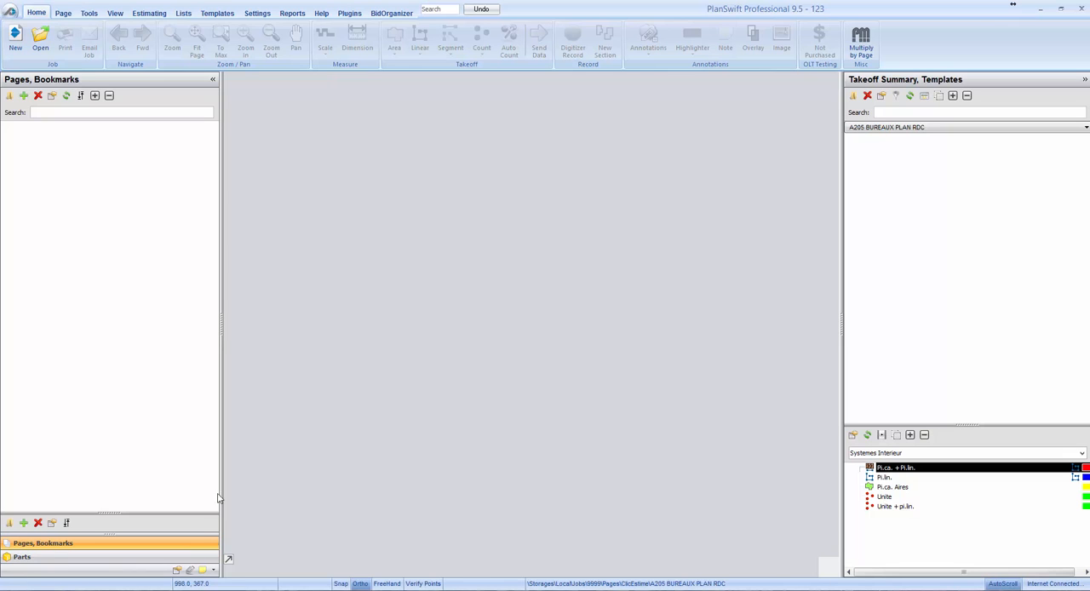
Open the local job 9999 and select the page A205 BUREAUX PLAN RDC.
{"action": "left_click", "coordinate": [41, 40]}
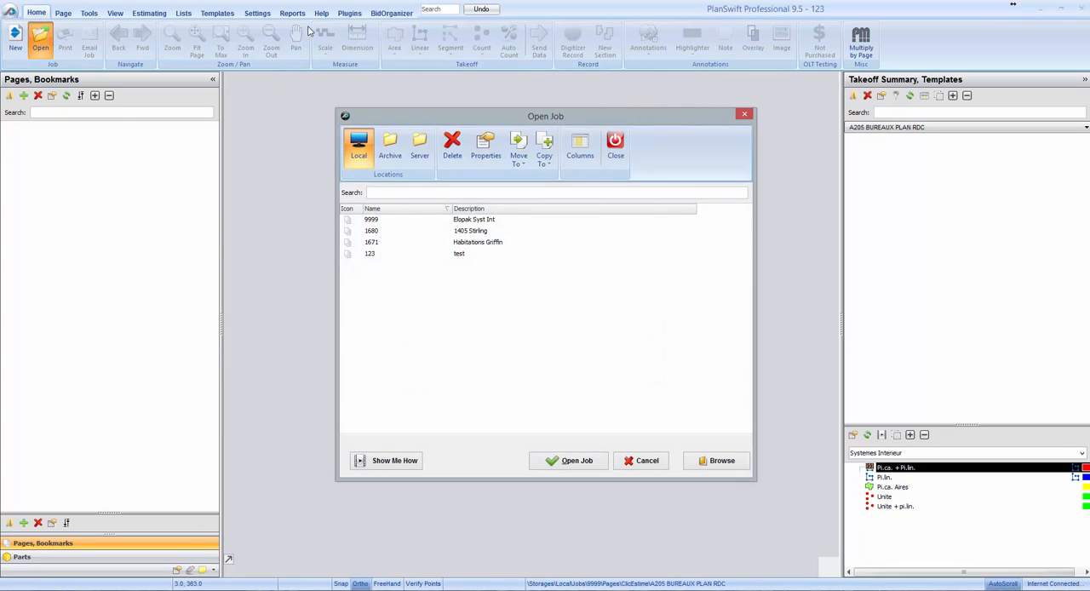
{"action": "double_click", "coordinate": [464, 219]}
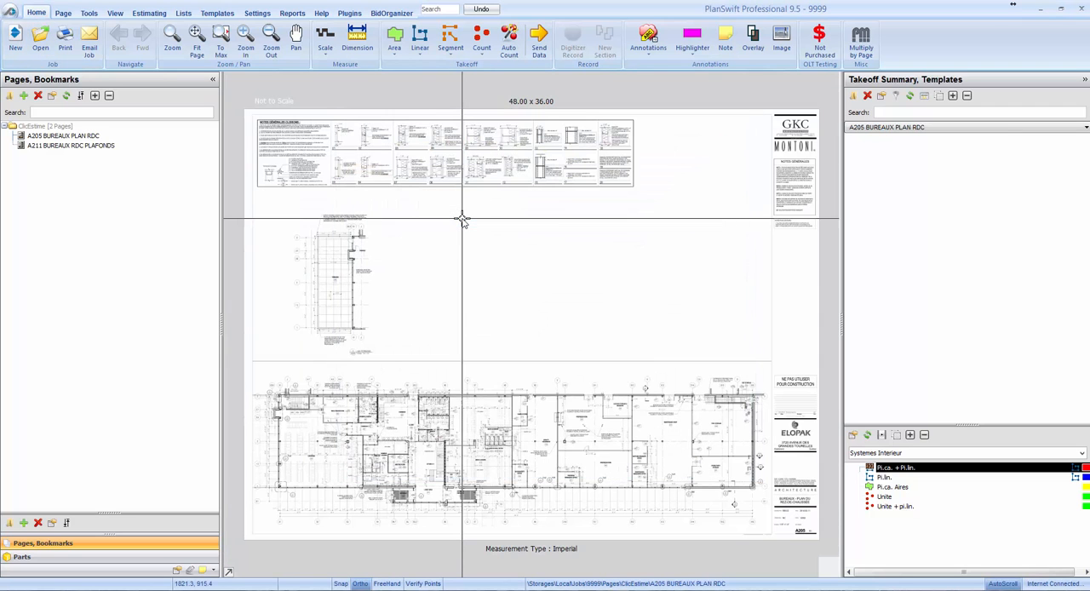
{"action": "left_click", "coordinate": [116, 137]}
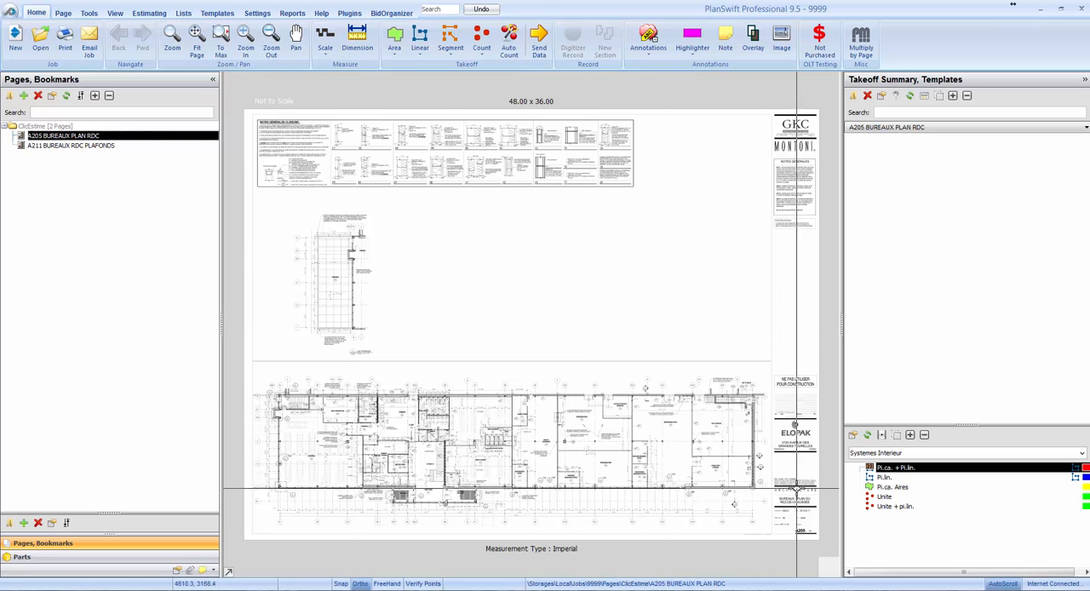
Check the scale noted in the A205 title block and set this page's automatic scale to 1/8" = 1' 0".
{"action": "scroll", "coordinate": [811, 532], "scroll_direction": "up", "scroll_amount": 3}
{"action": "scroll", "coordinate": [811, 532], "scroll_direction": "up", "scroll_amount": 5}
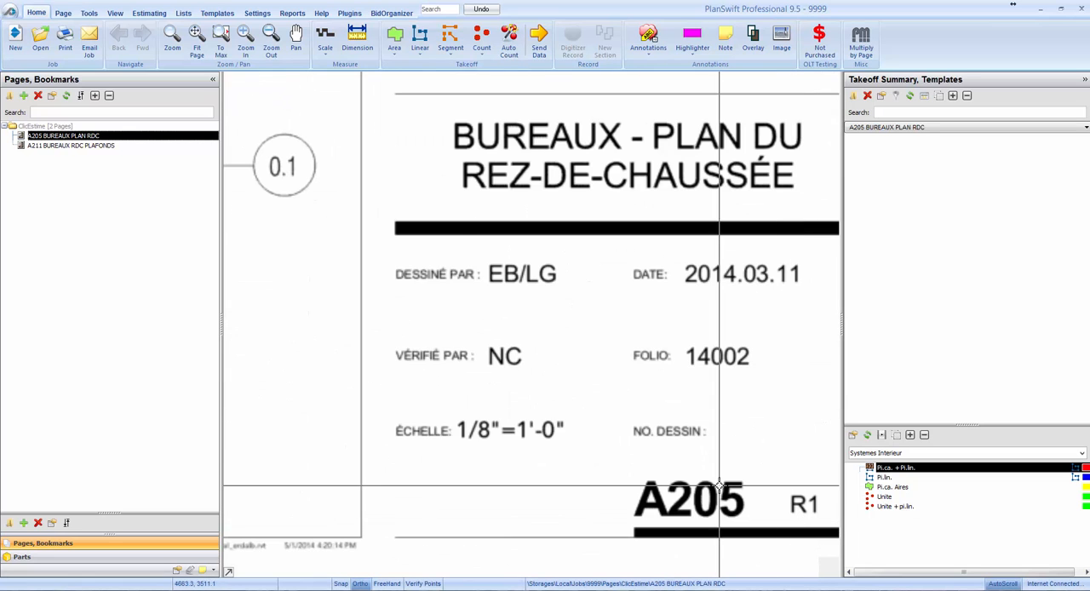
{"action": "left_click_drag", "start_coordinate": [394, 408], "coordinate": [577, 460]}
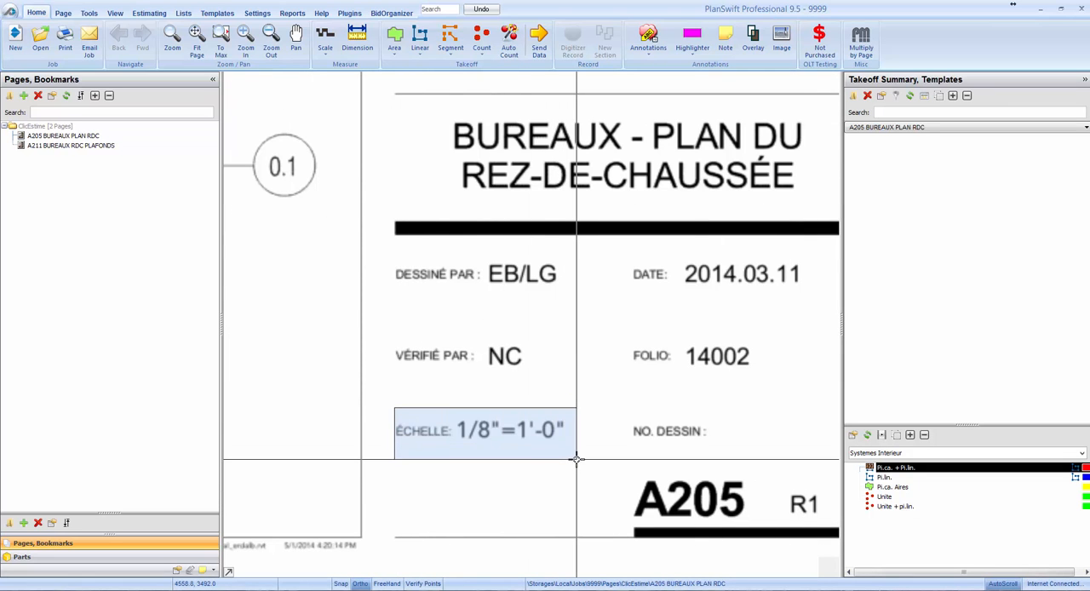
{"action": "scroll", "coordinate": [783, 436], "scroll_direction": "down", "scroll_amount": 3}
{"action": "scroll", "coordinate": [582, 413], "scroll_direction": "up", "scroll_amount": 1}
{"action": "scroll", "coordinate": [582, 413], "scroll_direction": "up", "scroll_amount": 1}
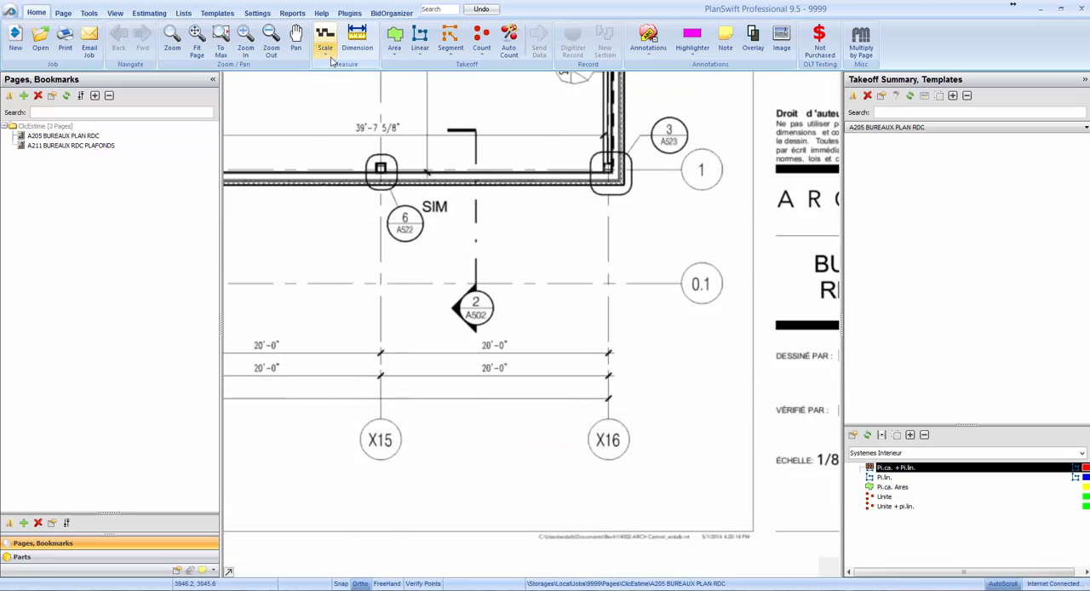
{"action": "left_click", "coordinate": [325, 38]}
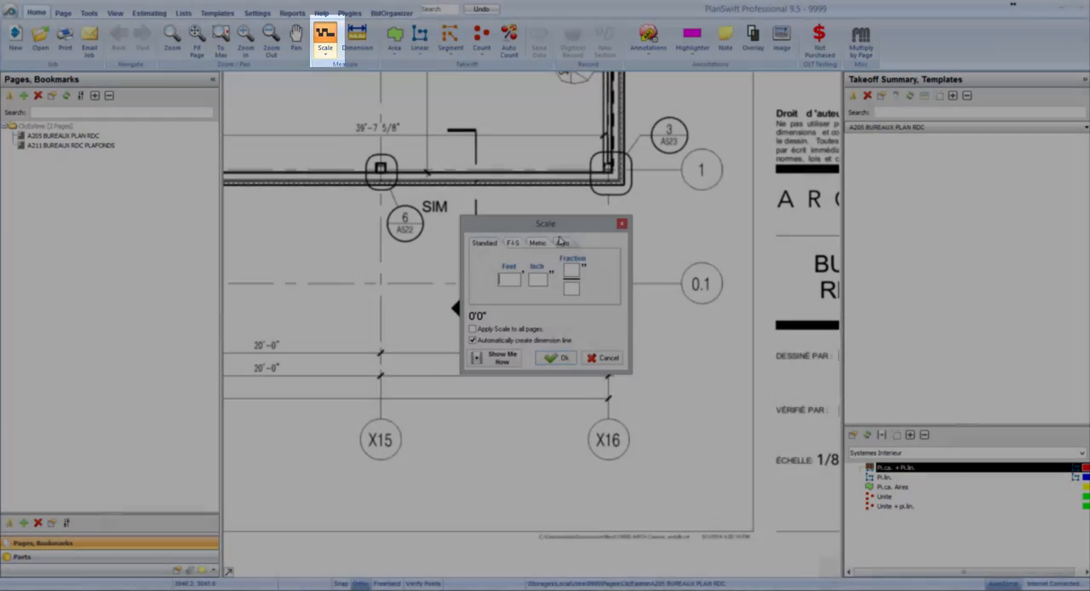
{"action": "left_click", "coordinate": [562, 243]}
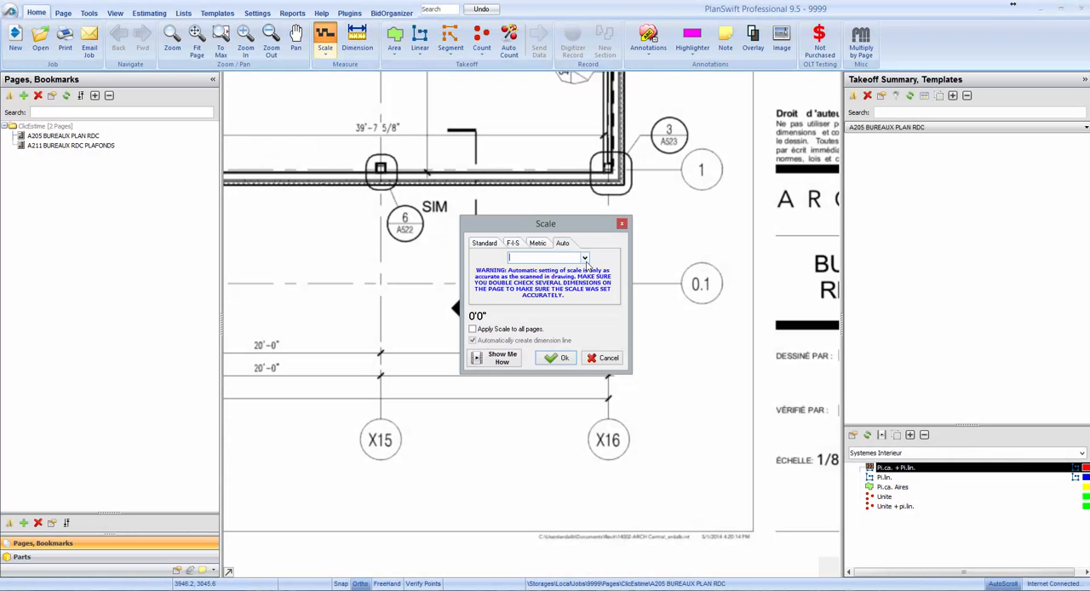
{"action": "left_click", "coordinate": [584, 257]}
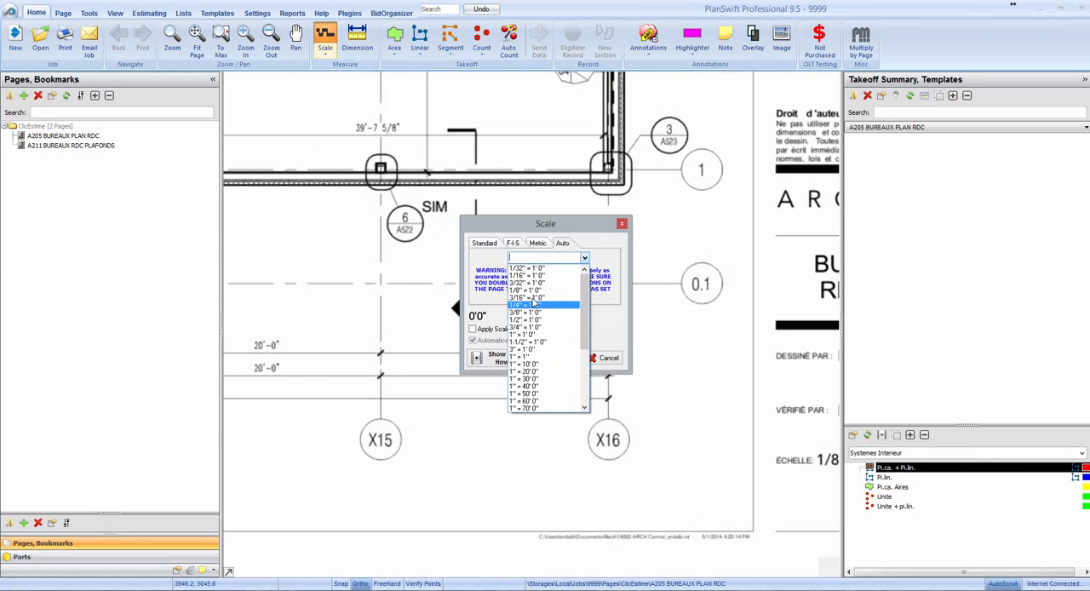
{"action": "left_click", "coordinate": [526, 290]}
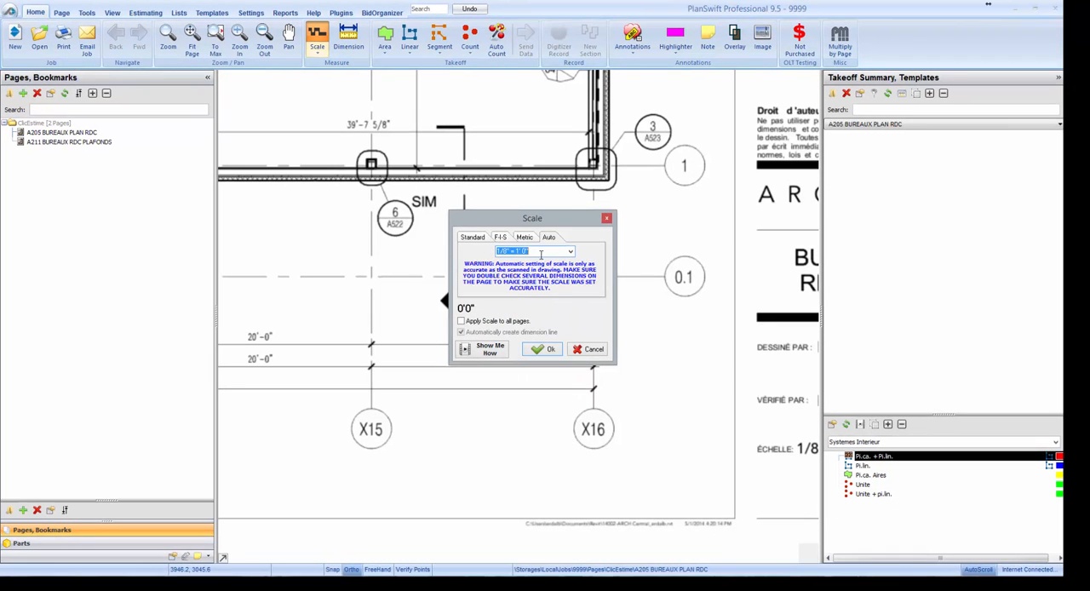
{"action": "left_click", "coordinate": [559, 360]}
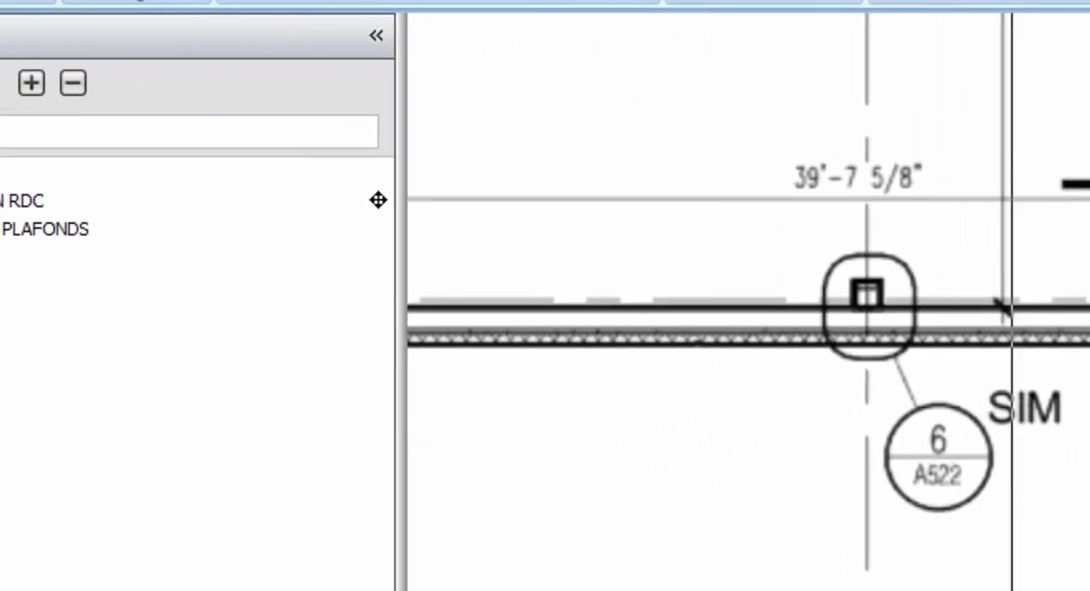
Verify the A205 scale by adding a dimension line along the 20'-0" span between grid lines X15 and X16.
{"action": "left_click", "coordinate": [242, 147]}
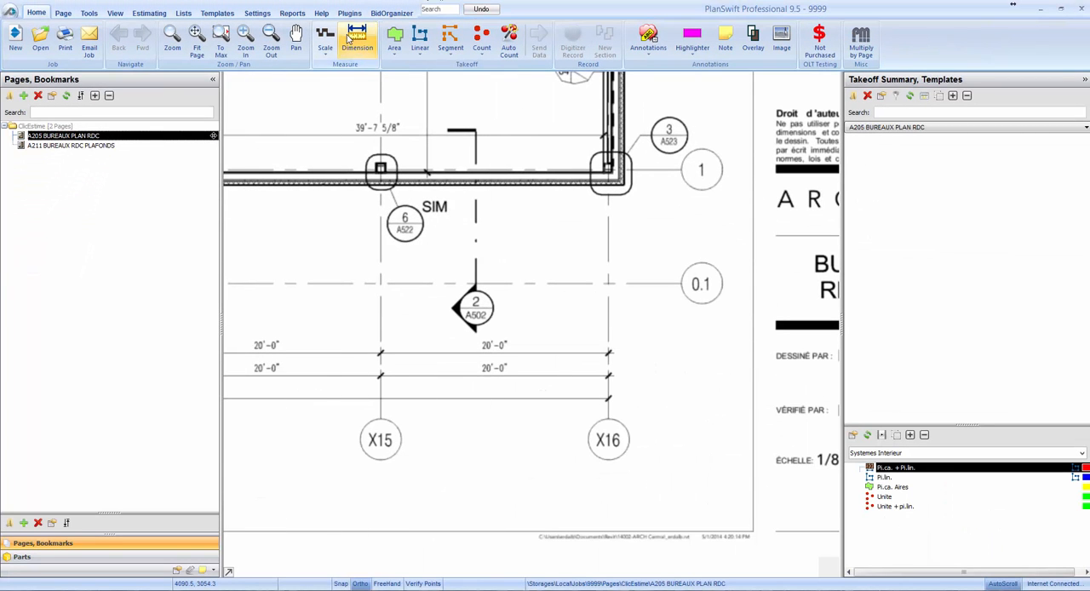
{"action": "left_click", "coordinate": [349, 39]}
{"action": "scroll", "coordinate": [397, 360], "scroll_direction": "up", "scroll_amount": 2}
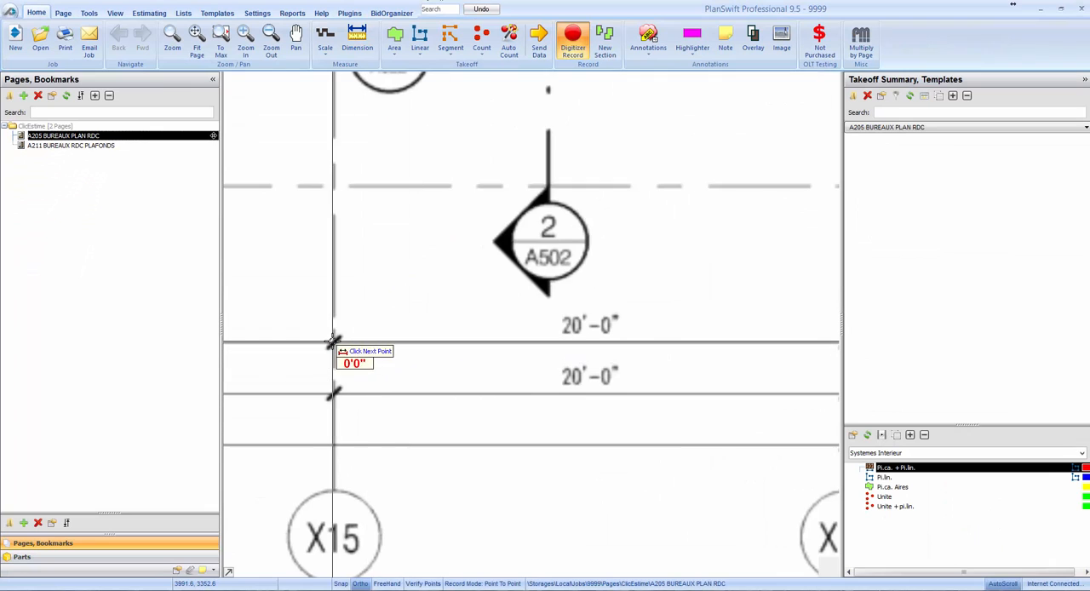
{"action": "left_click", "coordinate": [333, 341]}
{"action": "scroll", "coordinate": [333, 343], "scroll_direction": "down", "scroll_amount": 1}
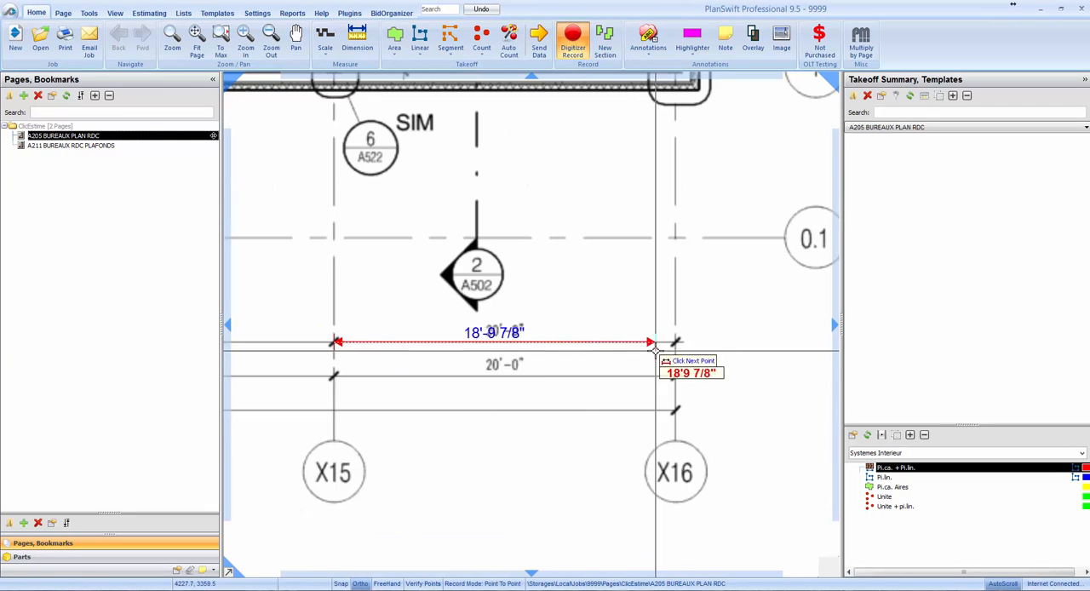
{"action": "scroll", "coordinate": [648, 351], "scroll_direction": "up", "scroll_amount": 3}
{"action": "left_click", "coordinate": [682, 345]}
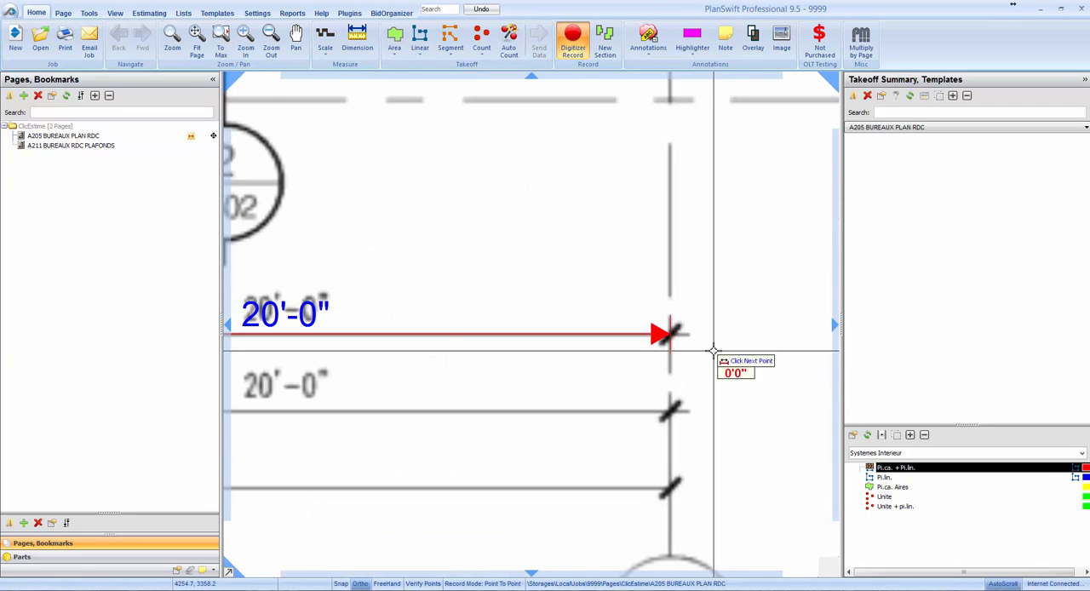
{"action": "scroll", "coordinate": [683, 345], "scroll_direction": "down", "scroll_amount": 3}
{"action": "left_click", "coordinate": [573, 38]}
Open the page A211 BUREAUX RDC PLAFONDS and set its scale to 1/8" = 1' 0".
{"action": "left_click", "coordinate": [71, 147]}
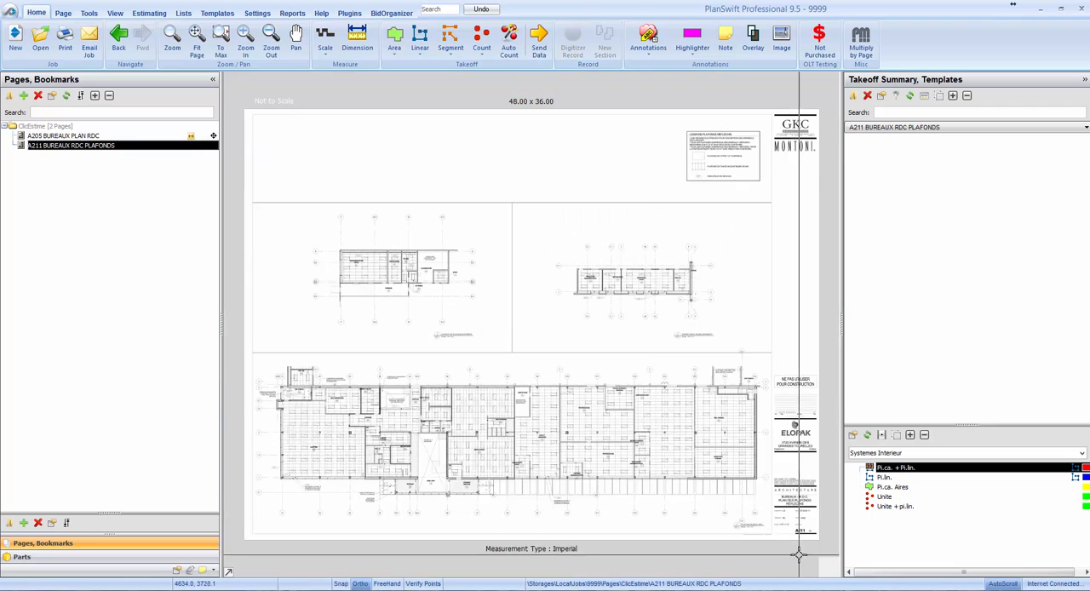
{"action": "scroll", "coordinate": [803, 556], "scroll_direction": "up", "scroll_amount": 5}
{"action": "scroll", "coordinate": [553, 351], "scroll_direction": "down", "scroll_amount": 5}
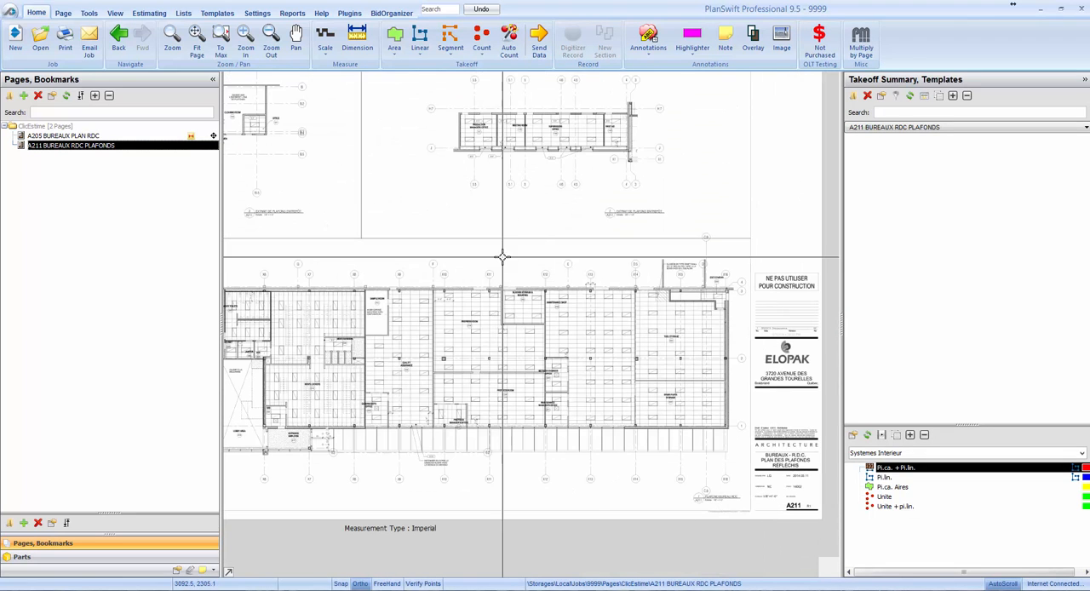
{"action": "left_click", "coordinate": [326, 49]}
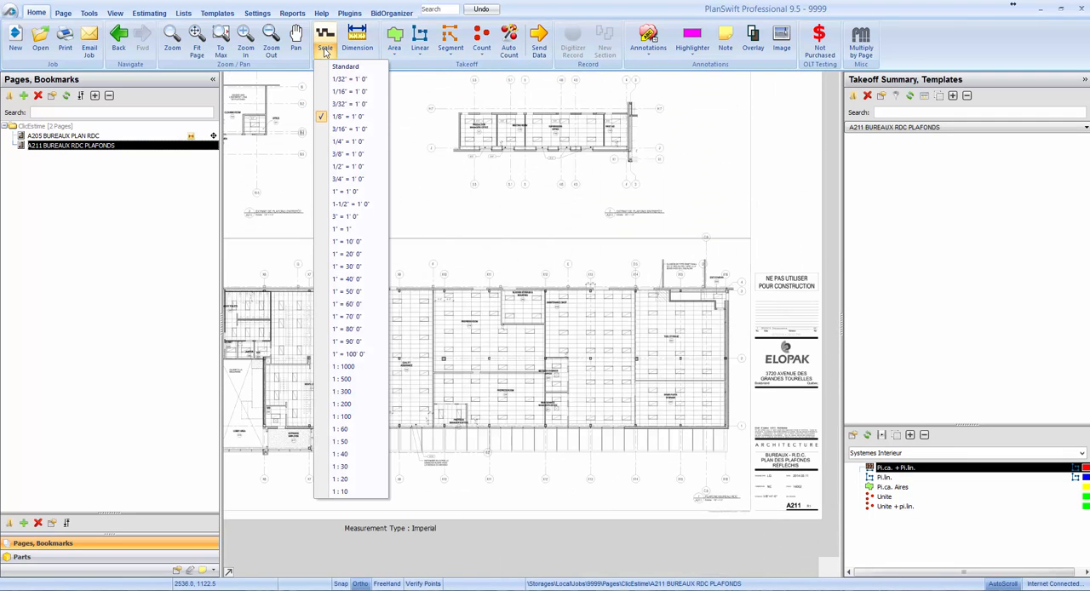
{"action": "left_click", "coordinate": [341, 119]}
Add a dimension line between grid lines X15 and X16 on the A211 ceiling plan to verify its scale.
{"action": "scroll", "coordinate": [377, 253], "scroll_direction": "up", "scroll_amount": 5}
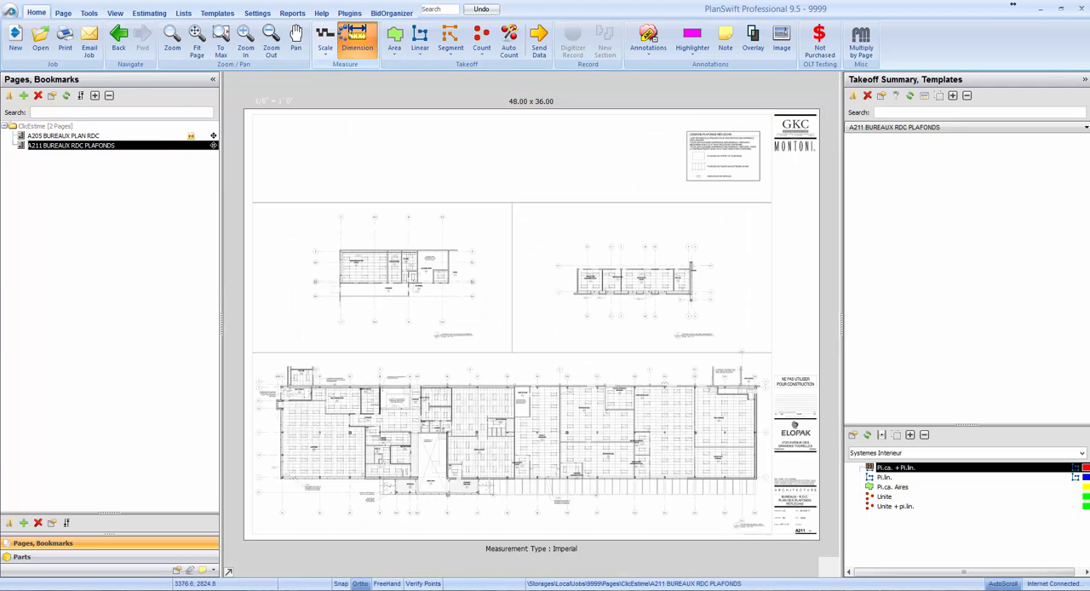
{"action": "scroll", "coordinate": [525, 320], "scroll_direction": "up", "scroll_amount": 5}
{"action": "left_click", "coordinate": [525, 320]}
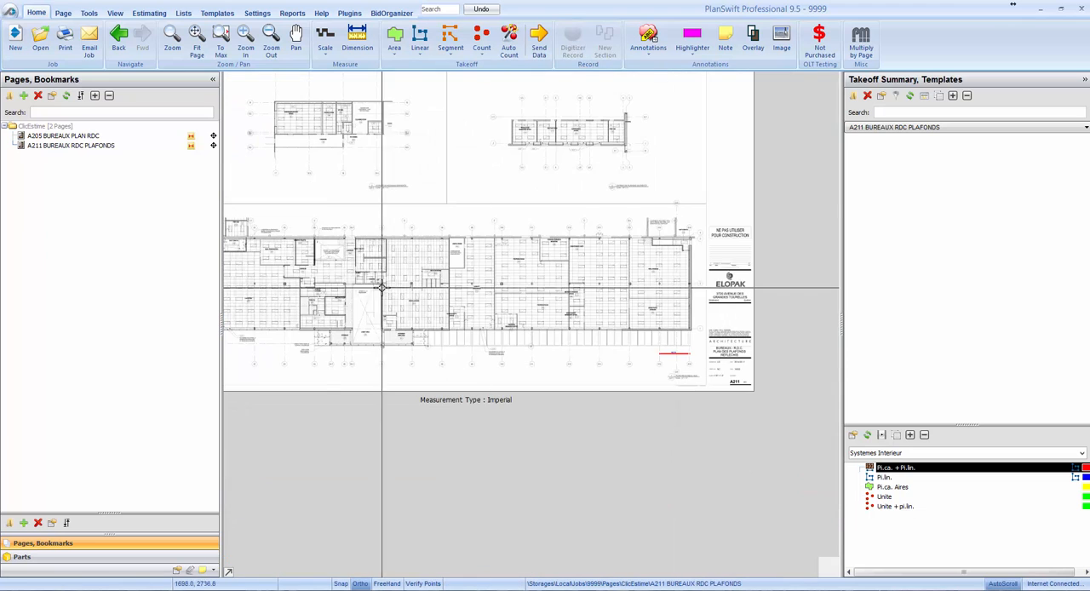
Return to page A205 BUREAUX PLAN RDC and create a takeoff folder named RDC.
{"action": "left_click", "coordinate": [63, 138]}
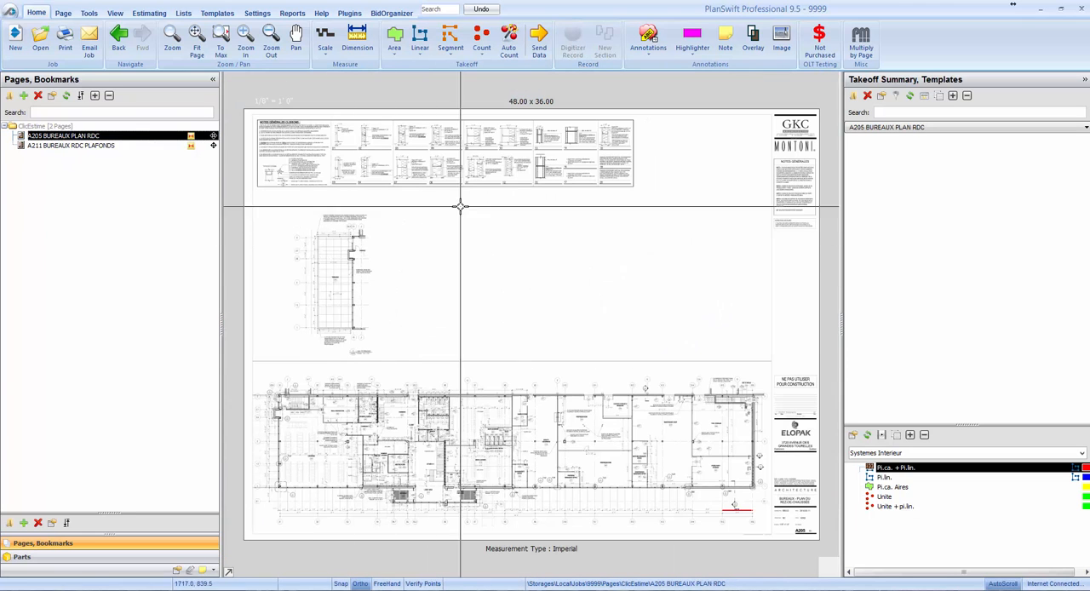
{"action": "left_click", "coordinate": [853, 95]}
{"action": "type", "text": "RDC"}
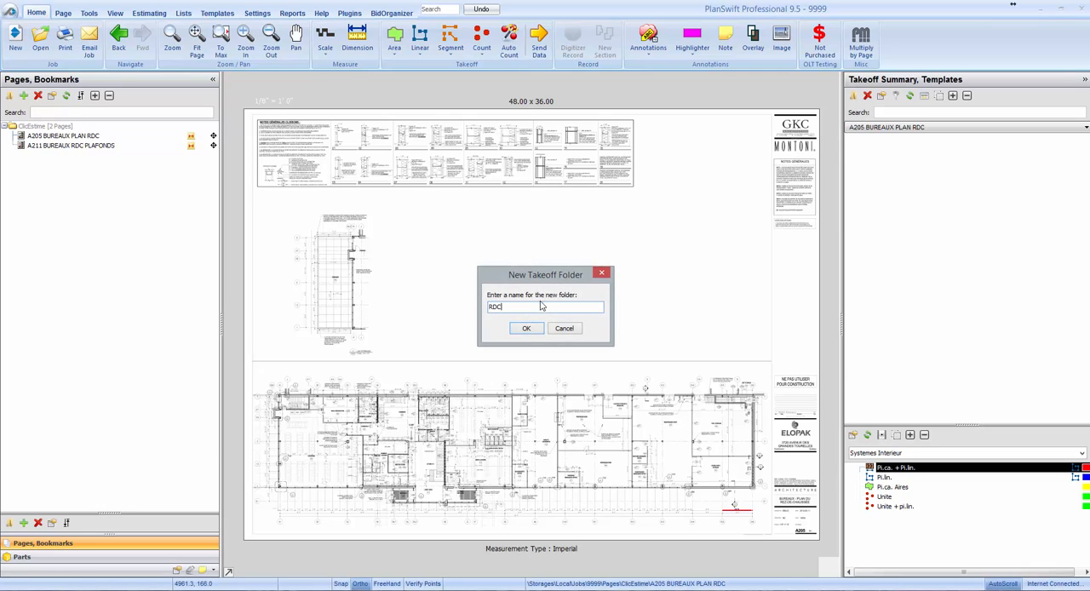
{"action": "left_click", "coordinate": [527, 329]}
Create the subfolders Cloisons and Plafonds inside the RDC takeoff folder and select Cloisons.
{"action": "left_click", "coordinate": [881, 138]}
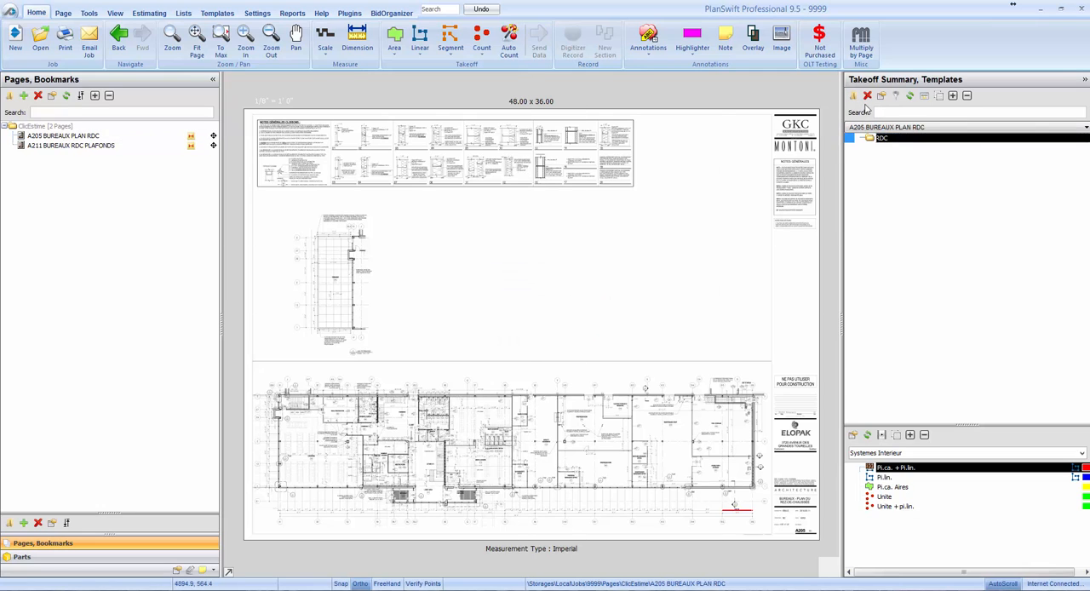
{"action": "left_click", "coordinate": [858, 100]}
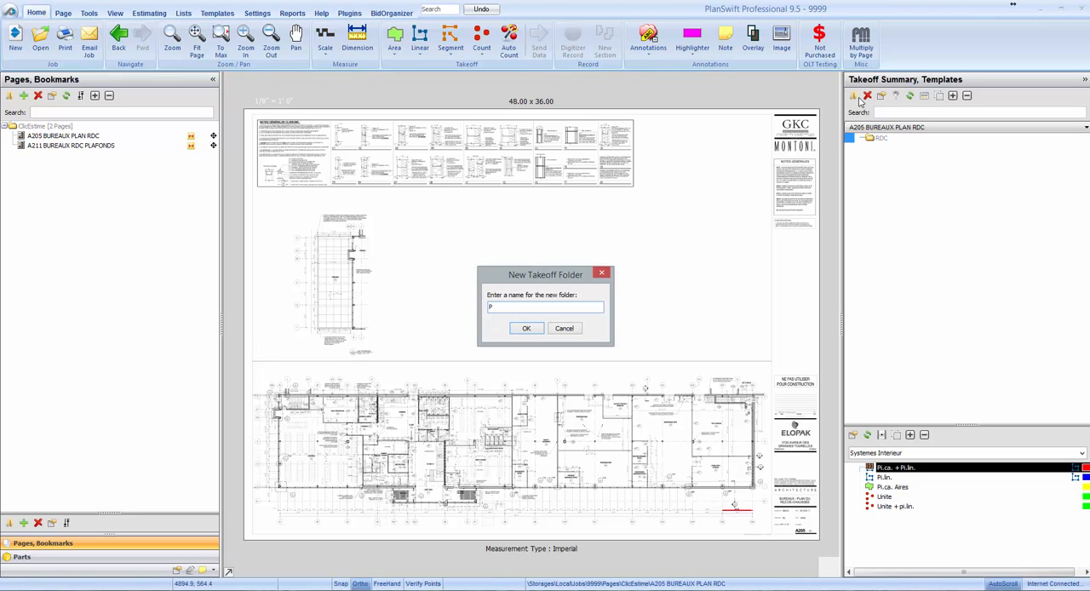
{"action": "key", "text": "Return"}
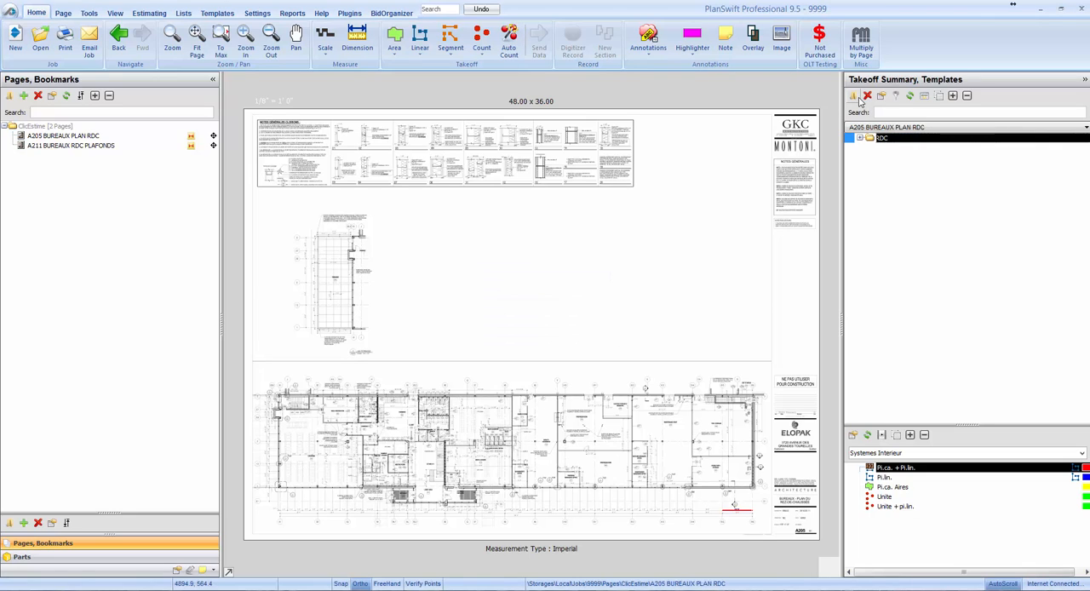
{"action": "left_click", "coordinate": [860, 100]}
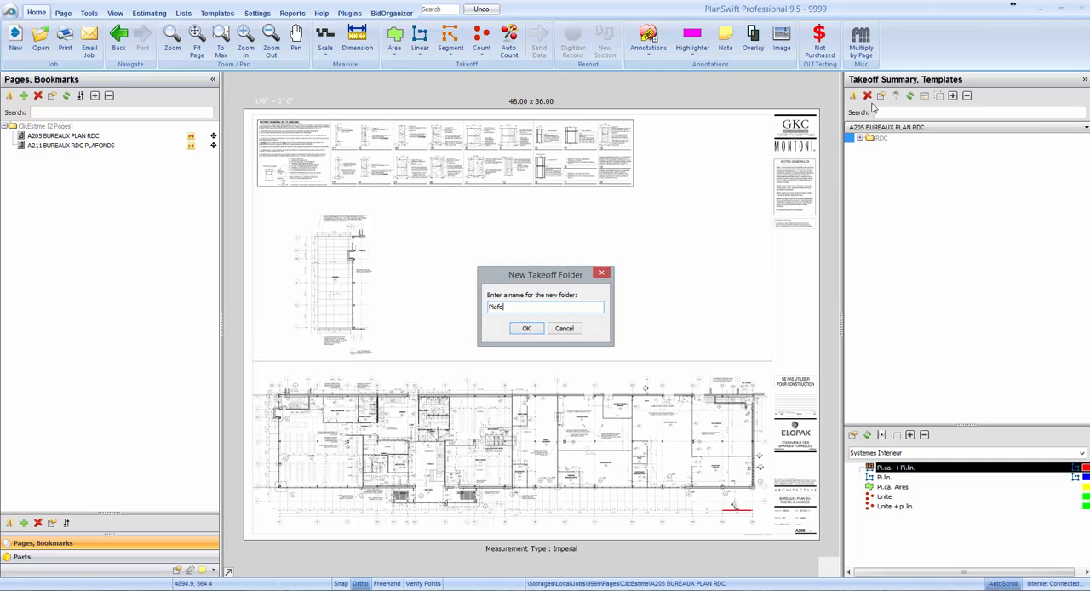
{"action": "key", "text": "Return"}
{"action": "left_click", "coordinate": [860, 138]}
{"action": "left_click", "coordinate": [886, 159]}
{"action": "left_click", "coordinate": [896, 148]}
Start a takeoff from the Pi.ca. + Pi.lin. template for the Sample Room partitions, with code 05H and name Cloison Interieur.
{"action": "scroll", "coordinate": [547, 413], "scroll_direction": "up", "scroll_amount": 2}
{"action": "scroll", "coordinate": [535, 415], "scroll_direction": "up", "scroll_amount": 5}
{"action": "left_click_drag", "start_coordinate": [506, 422], "coordinate": [597, 346]}
{"action": "left_click", "coordinate": [909, 151]}
{"action": "left_click", "coordinate": [909, 153]}
{"action": "left_click", "coordinate": [849, 148]}
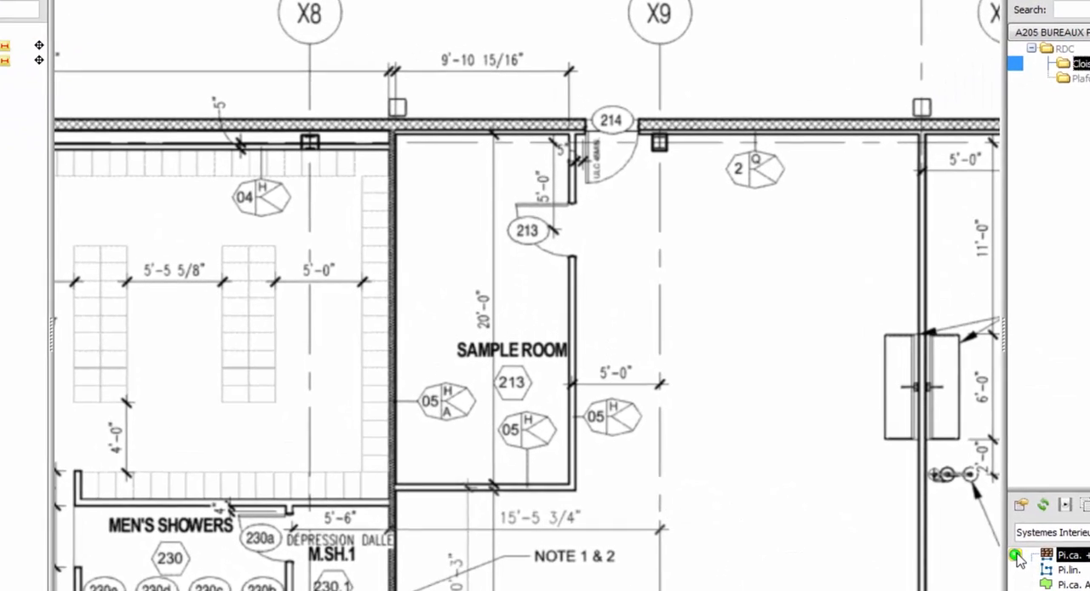
{"action": "left_click", "coordinate": [850, 468]}
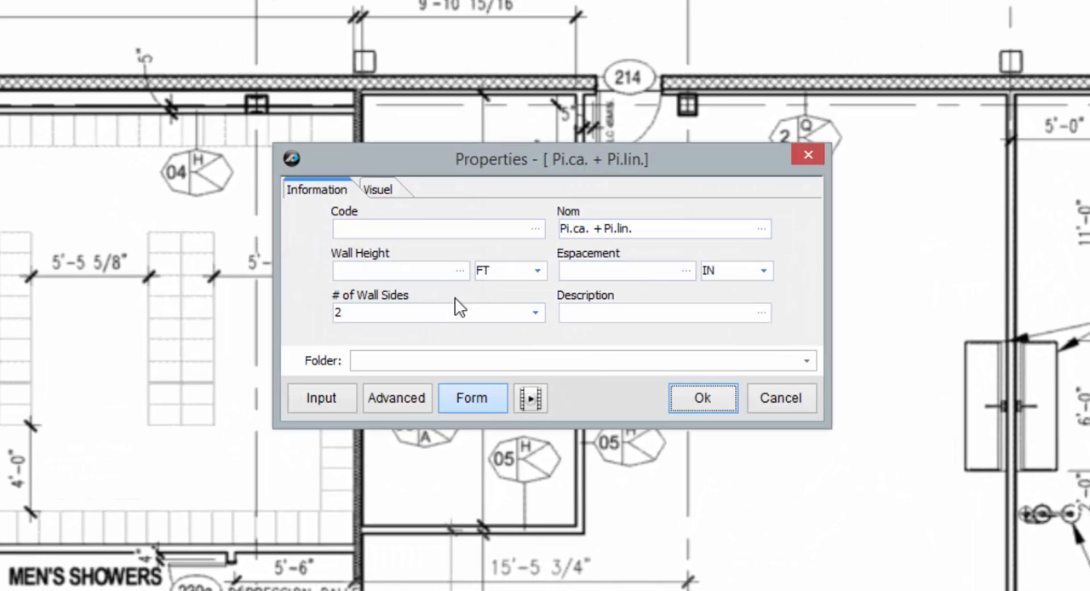
{"action": "left_click", "coordinate": [438, 228]}
{"action": "type", "text": "05H"}
{"action": "key", "text": "Tab"}
{"action": "type", "text": "Cloison"}
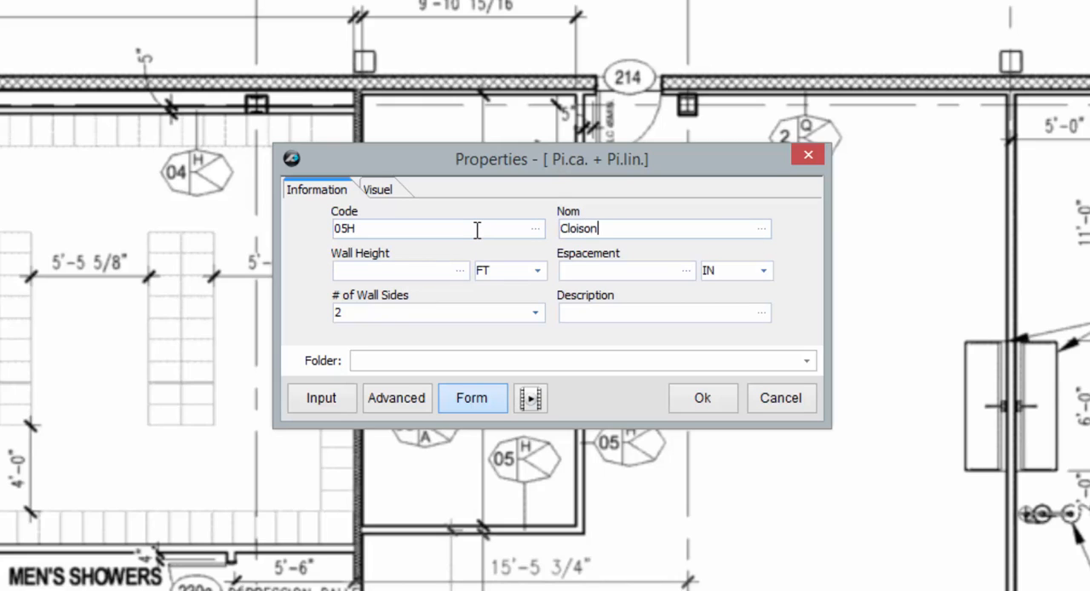
{"action": "type", "text": " Interieur"}
Set the 05H partition's wall height to 14 ft and spacing to 16 in, and assign it to the folder RDC\Cloisons.
{"action": "key", "text": "Tab"}
{"action": "key", "text": "Tab"}
{"action": "type", "text": "16"}
{"action": "key", "text": "Tab"}
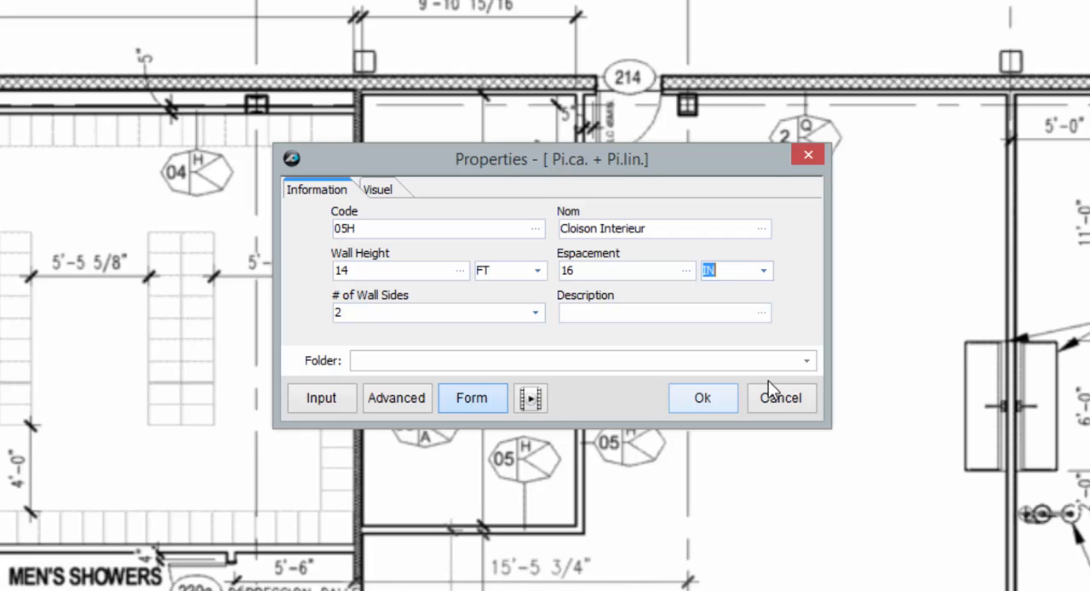
{"action": "left_click", "coordinate": [807, 360]}
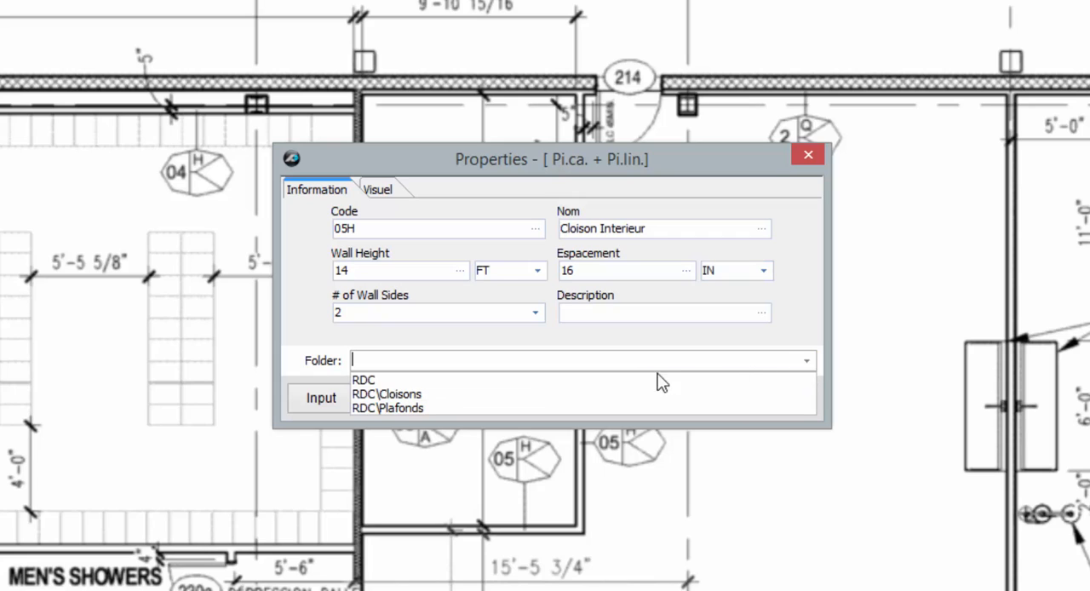
{"action": "left_click", "coordinate": [439, 393]}
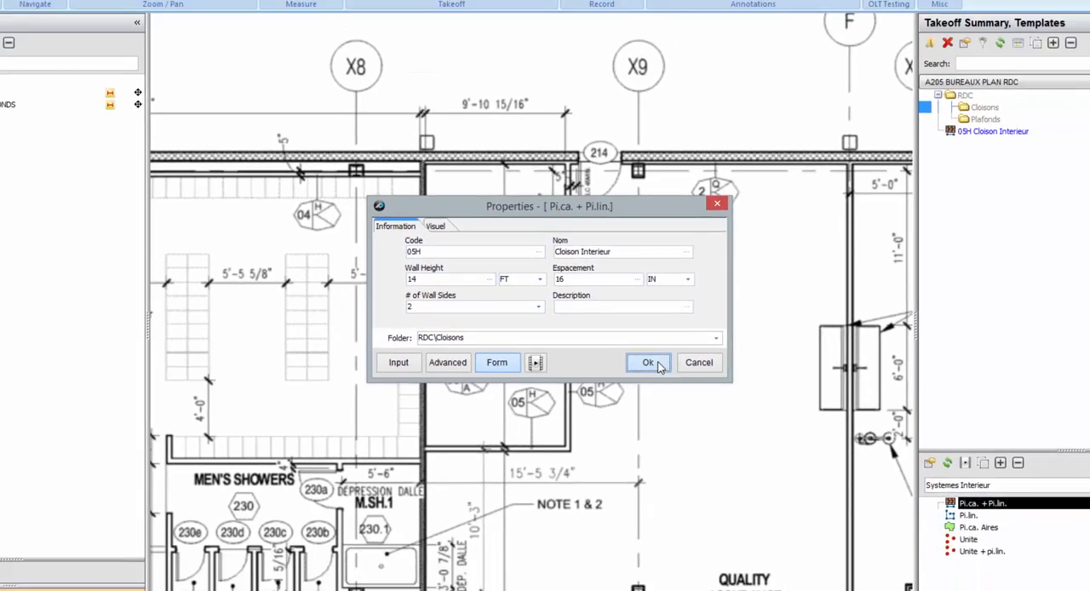
{"action": "left_click", "coordinate": [714, 402]}
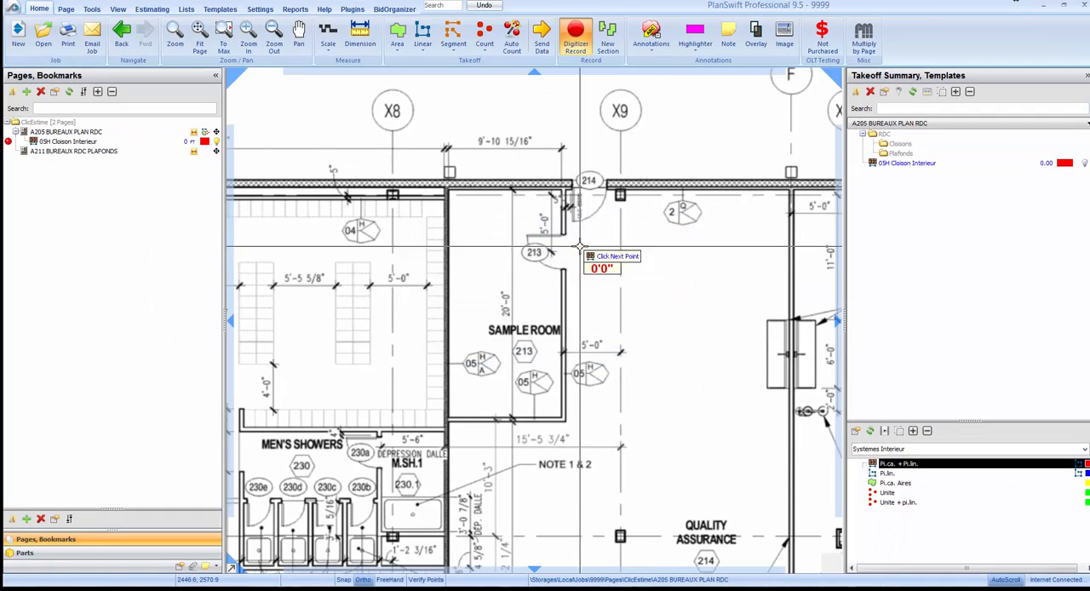
Trace the 05H partition along the Sample Room's door-side wall and lower wall, about 30.7 ft in total, and end the recording.
{"action": "scroll", "coordinate": [568, 207], "scroll_direction": "up", "scroll_amount": 3}
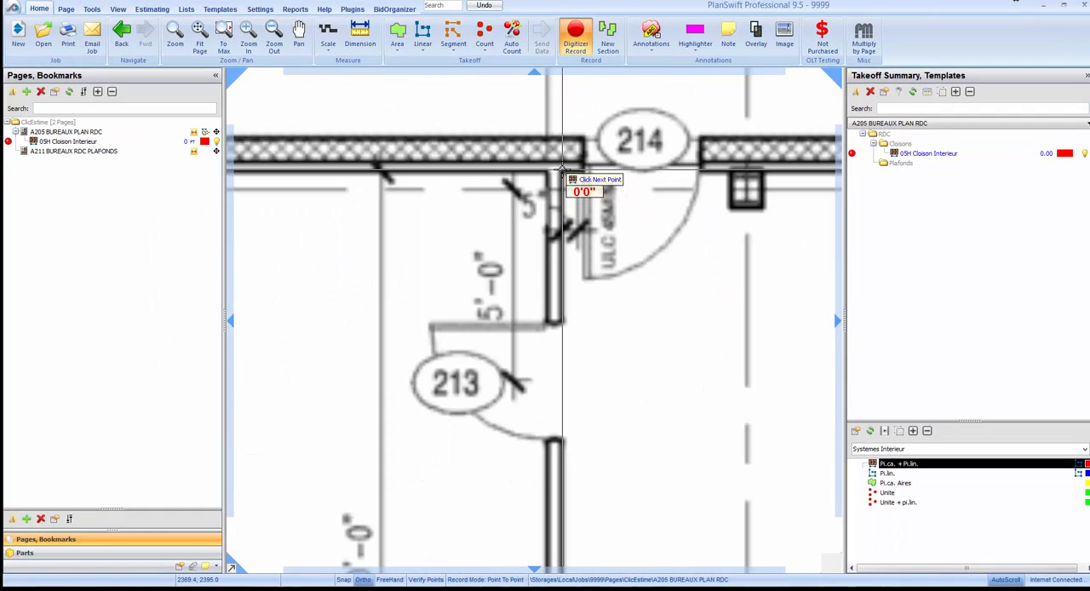
{"action": "scroll", "coordinate": [563, 168], "scroll_direction": "down", "scroll_amount": 3}
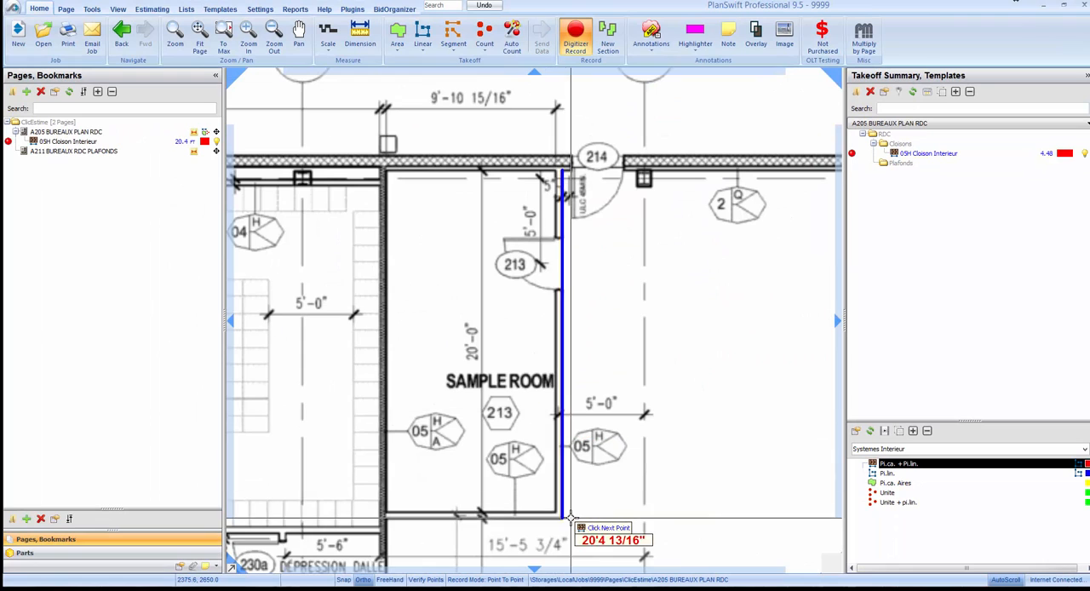
{"action": "scroll", "coordinate": [562, 517], "scroll_direction": "up", "scroll_amount": 3}
{"action": "scroll", "coordinate": [562, 517], "scroll_direction": "down", "scroll_amount": 3}
{"action": "left_click", "coordinate": [562, 517]}
{"action": "scroll", "coordinate": [563, 518], "scroll_direction": "up", "scroll_amount": 3}
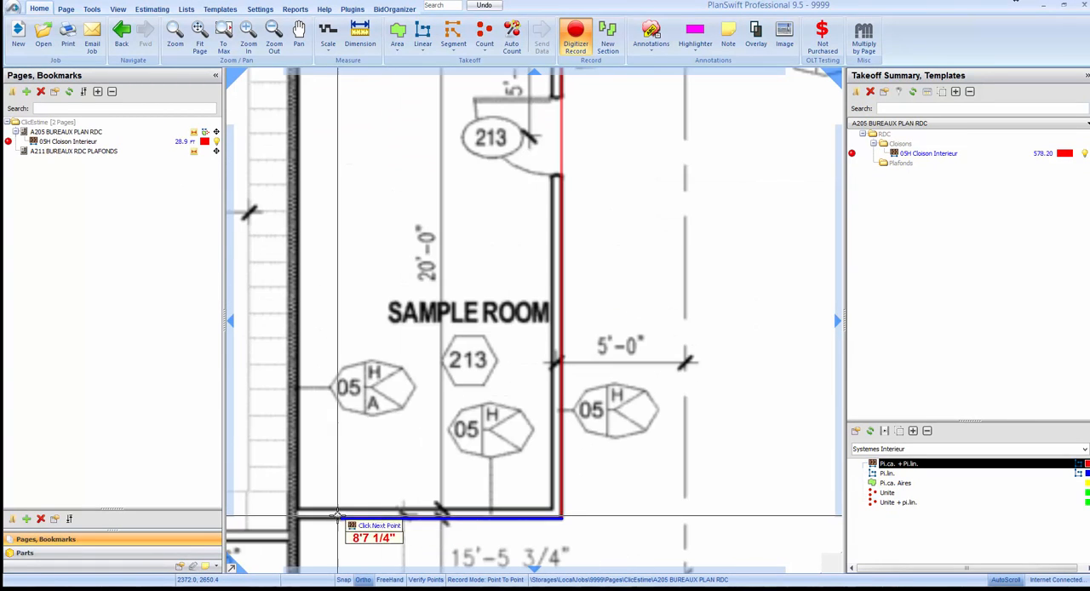
{"action": "double_click", "coordinate": [299, 515]}
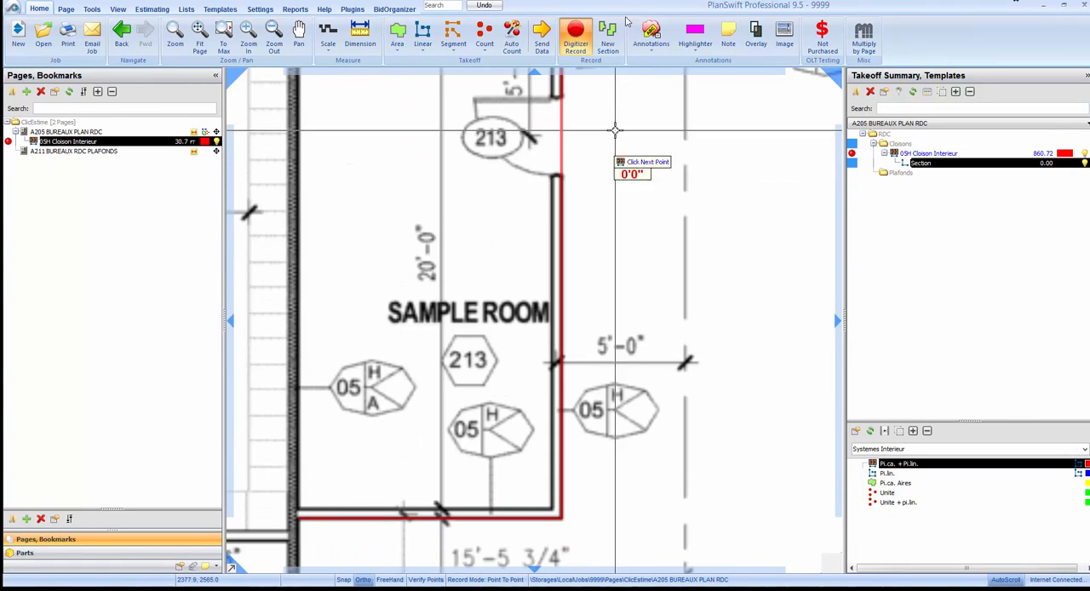
{"action": "left_click", "coordinate": [576, 43]}
{"action": "scroll", "coordinate": [485, 387], "scroll_direction": "down", "scroll_amount": 3}
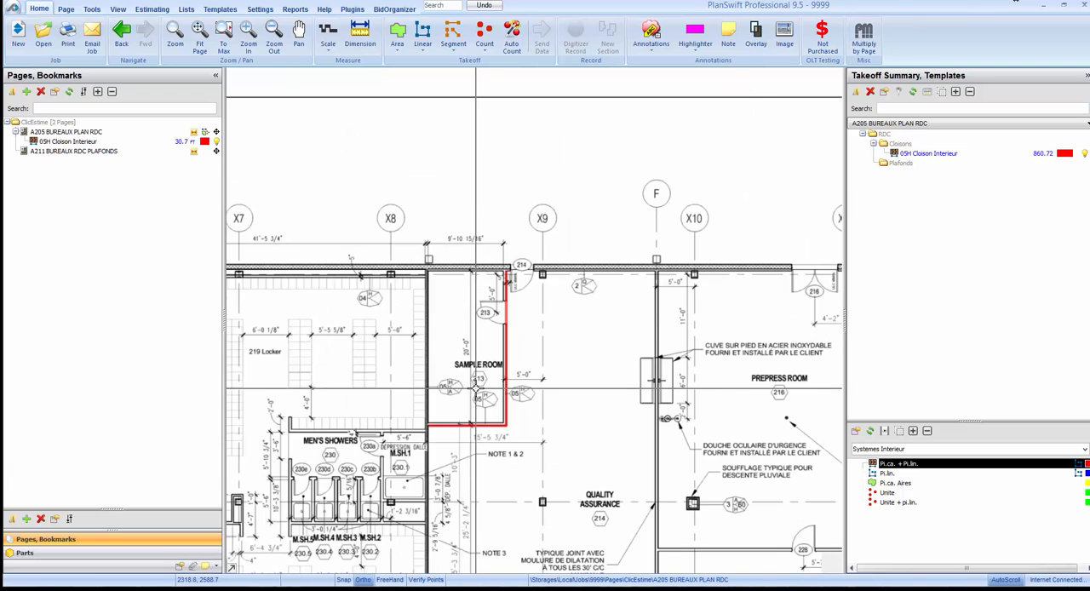
Set the visual wall width of the 05H Cloison Interieur takeoff to 4 in.
{"action": "scroll", "coordinate": [475, 402], "scroll_direction": "up", "scroll_amount": 3}
{"action": "double_click", "coordinate": [930, 156]}
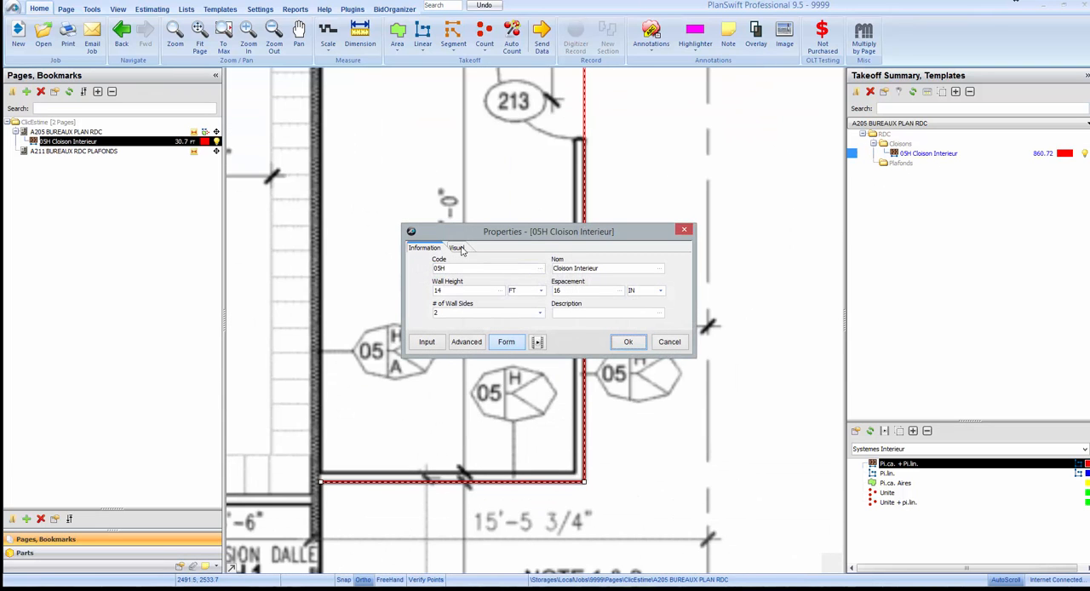
{"action": "left_click", "coordinate": [458, 249]}
{"action": "left_click", "coordinate": [463, 269]}
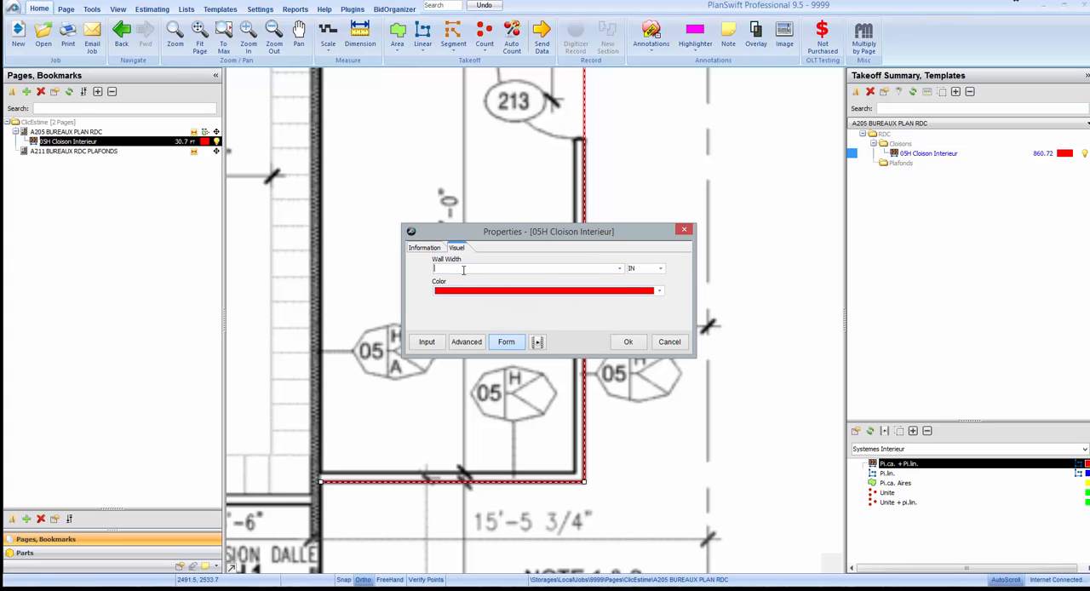
{"action": "type", "text": "4"}
{"action": "key", "text": "Tab"}
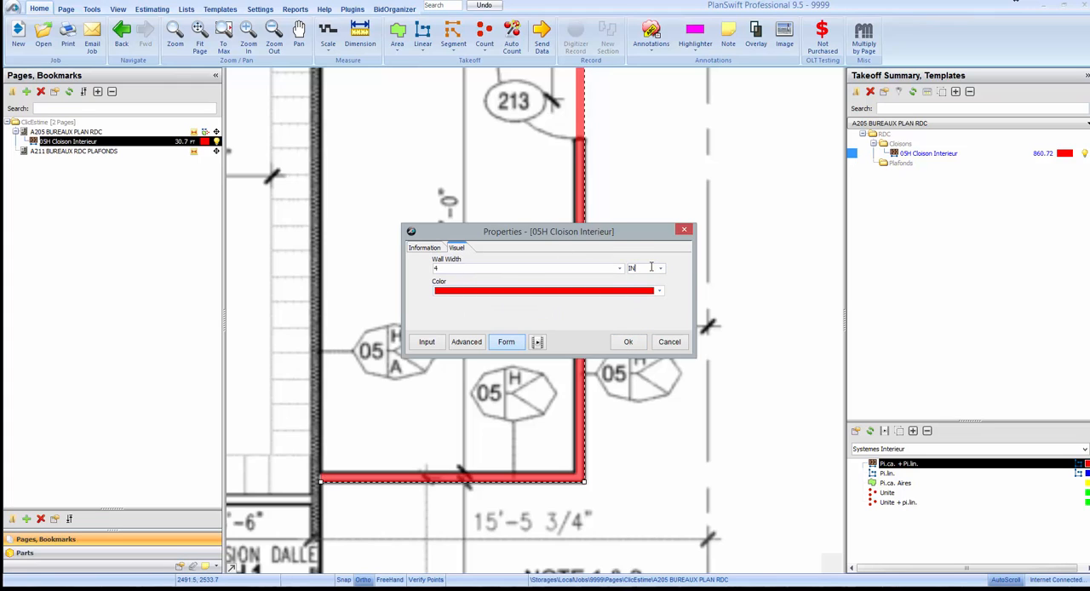
{"action": "left_click", "coordinate": [629, 342]}
{"action": "scroll", "coordinate": [631, 341], "scroll_direction": "down", "scroll_amount": 4}
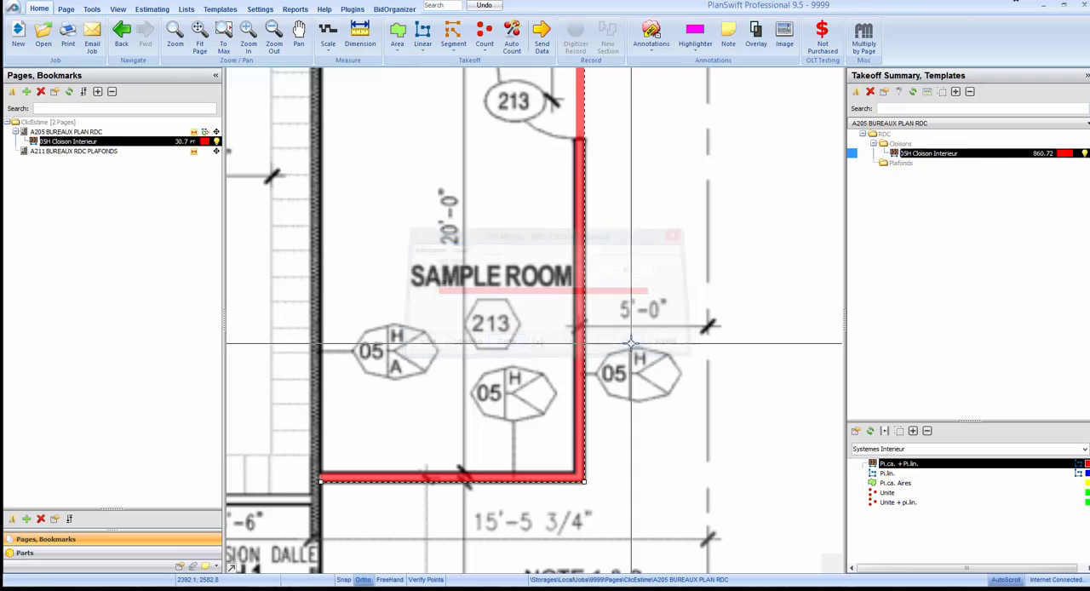
Start a count takeoff from the Unite template, named Porte, and assign it to a new folder RDC\Portes.
{"action": "left_click", "coordinate": [888, 492]}
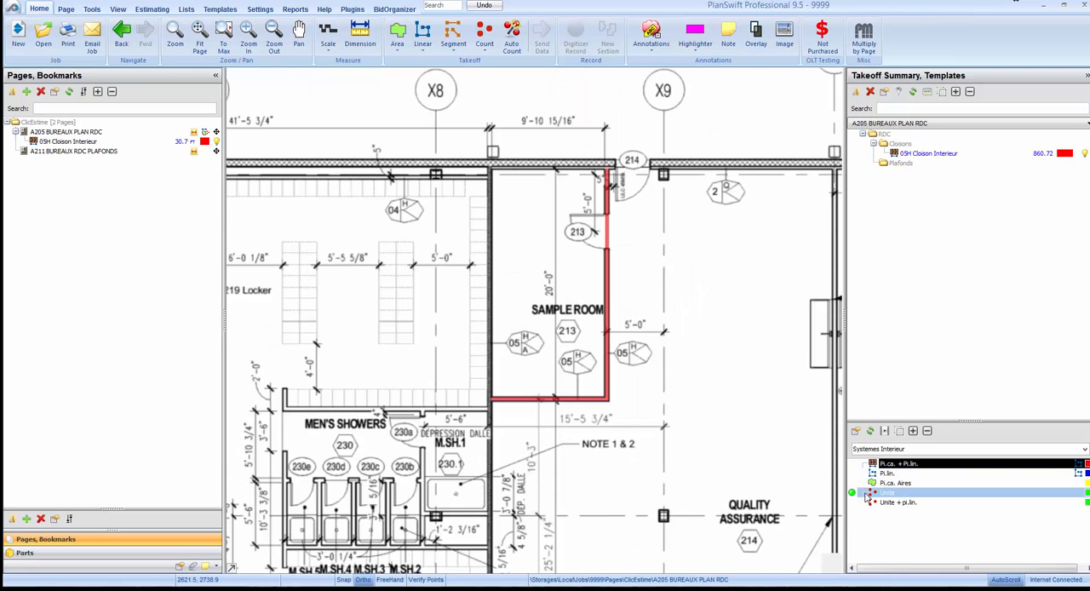
{"action": "double_click", "coordinate": [855, 496]}
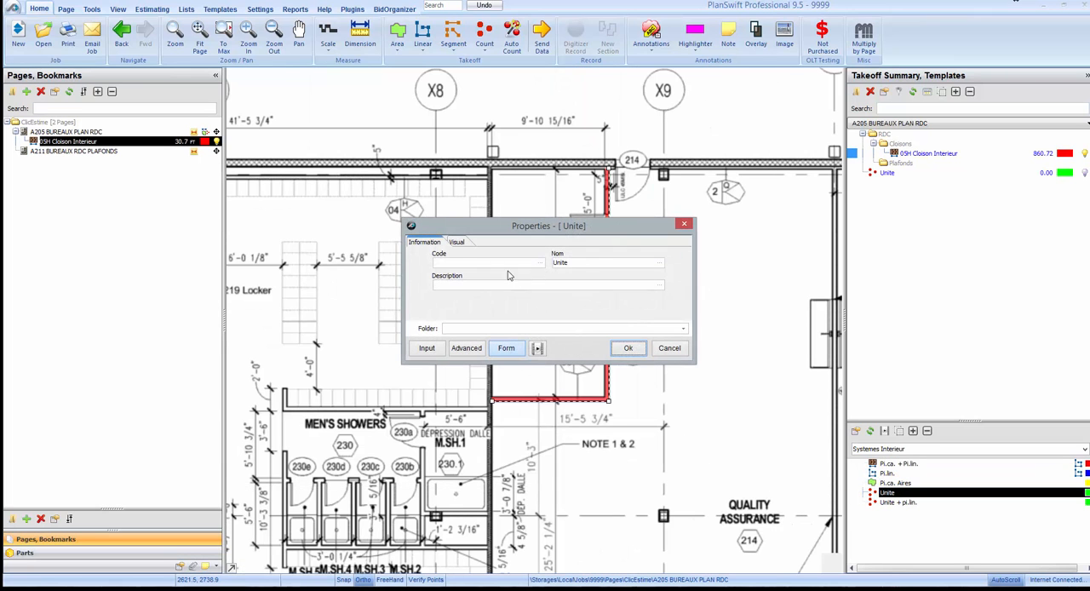
{"action": "double_click", "coordinate": [594, 262]}
{"action": "type", "text": "P"}
{"action": "left_click", "coordinate": [680, 327]}
{"action": "left_click", "coordinate": [544, 341]}
{"action": "type", "text": "\\Portes"}
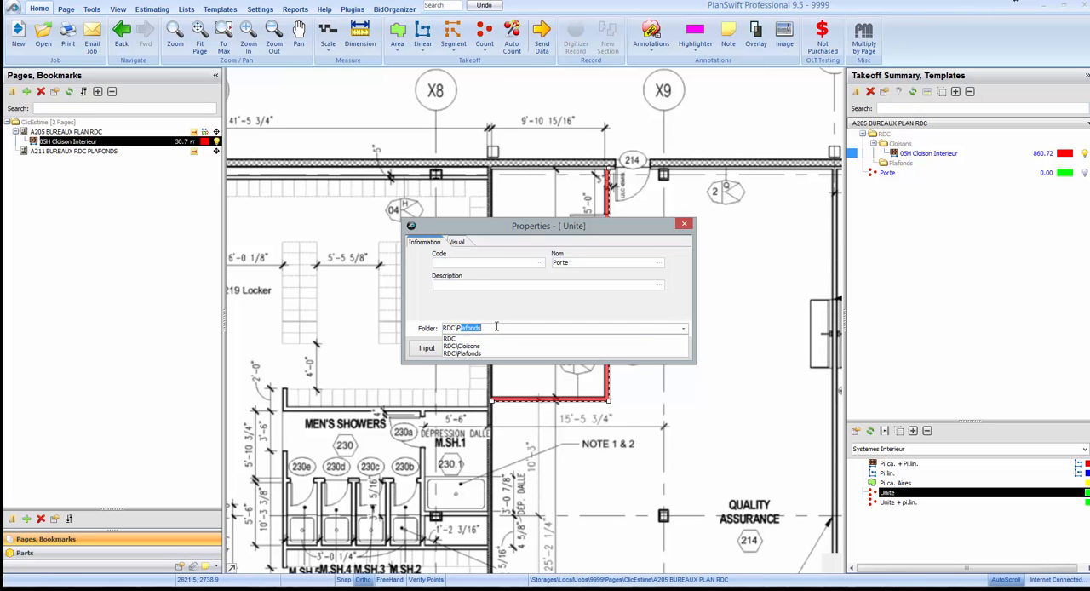
{"action": "left_click", "coordinate": [523, 305]}
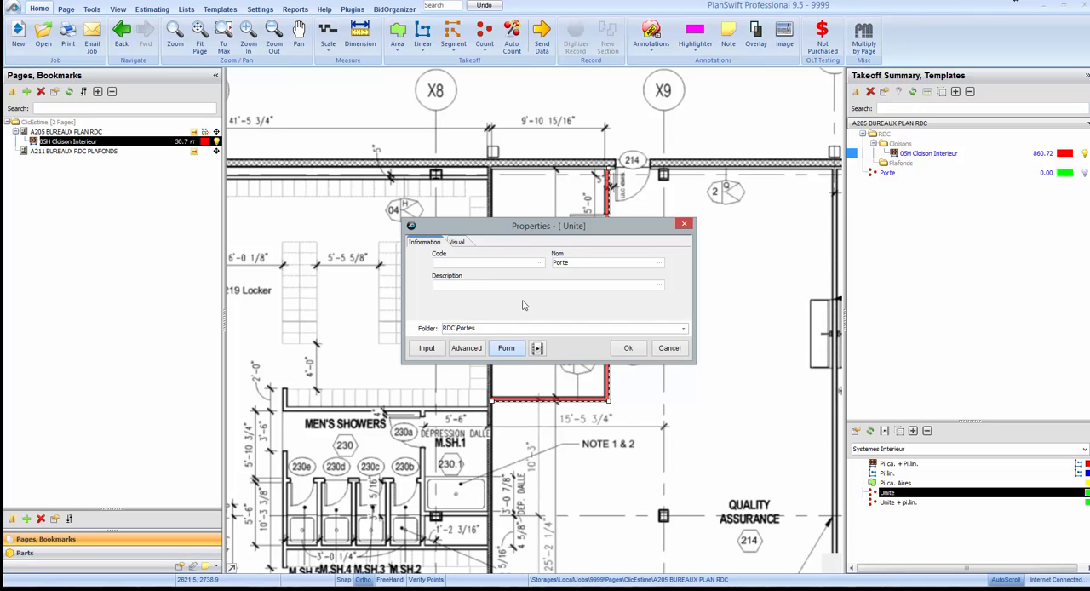
{"action": "left_click", "coordinate": [627, 349]}
Place one Porte count on door 213 of the Sample Room and end the count.
{"action": "scroll", "coordinate": [663, 230], "scroll_direction": "up", "scroll_amount": 3}
{"action": "left_click", "coordinate": [663, 230]}
{"action": "scroll", "coordinate": [590, 284], "scroll_direction": "down", "scroll_amount": 3}
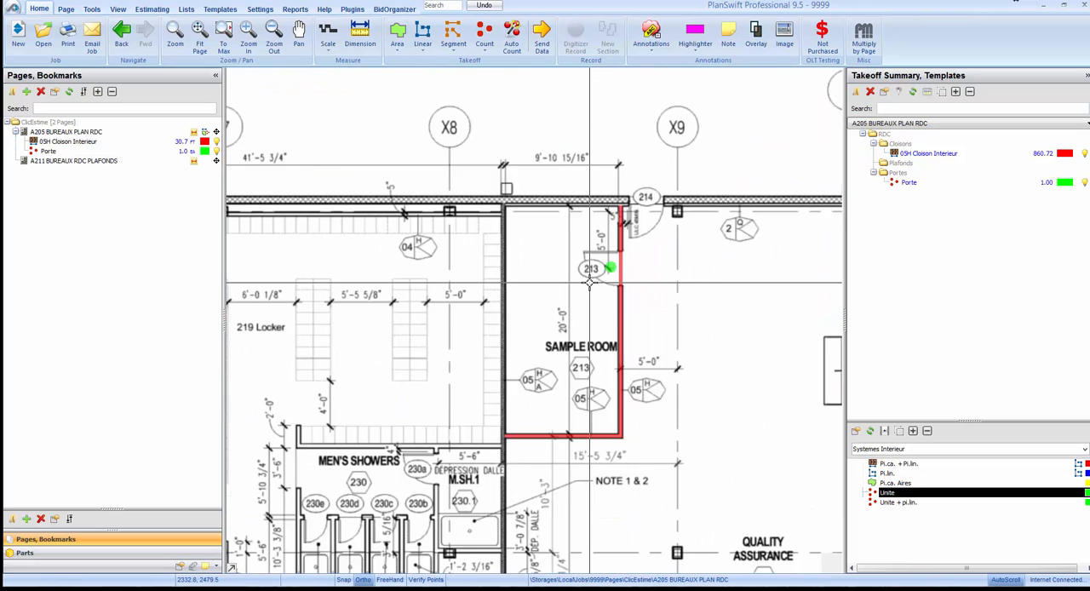
{"action": "scroll", "coordinate": [590, 284], "scroll_direction": "down", "scroll_amount": 2}
{"action": "left_click", "coordinate": [957, 185]}
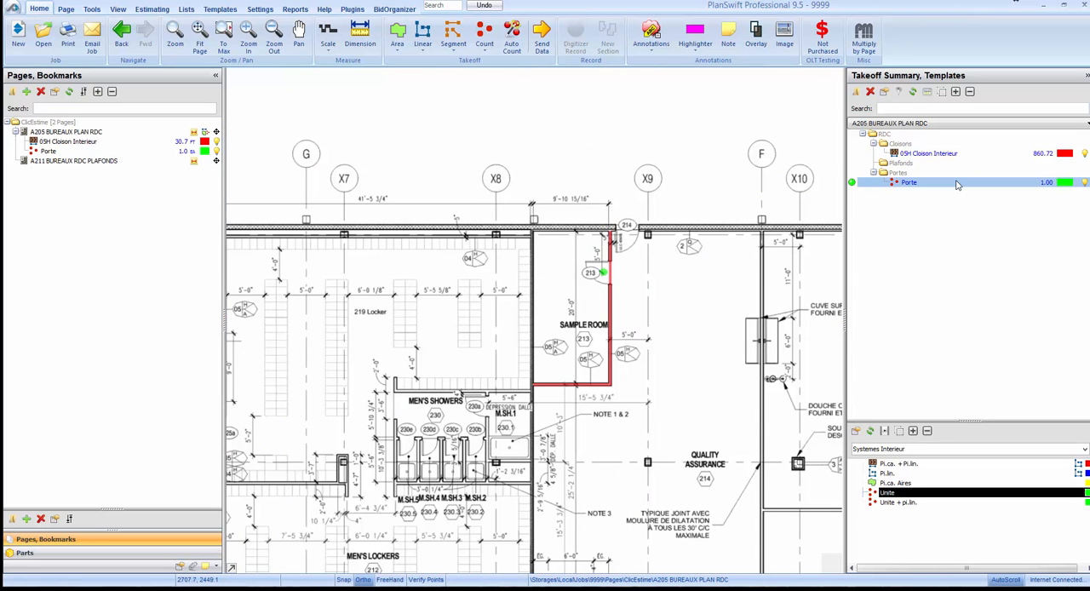
{"action": "scroll", "coordinate": [526, 304], "scroll_direction": "down", "scroll_amount": 1}
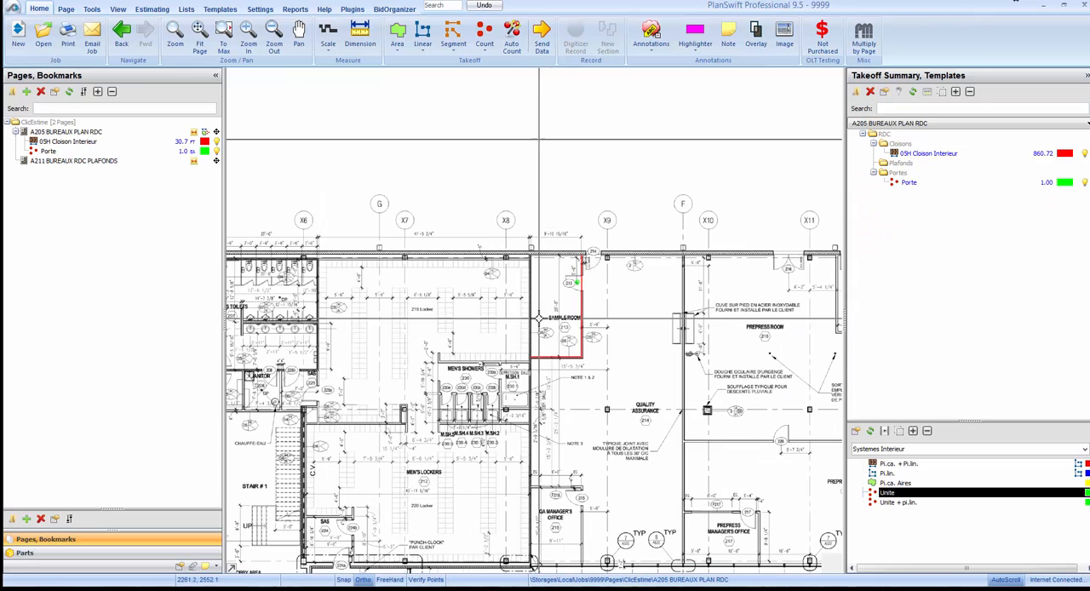
Switch to page A211 BUREAUX RDC PLAFONDS and collapse the Portes and Cloisons takeoff folders.
{"action": "left_click", "coordinate": [118, 161]}
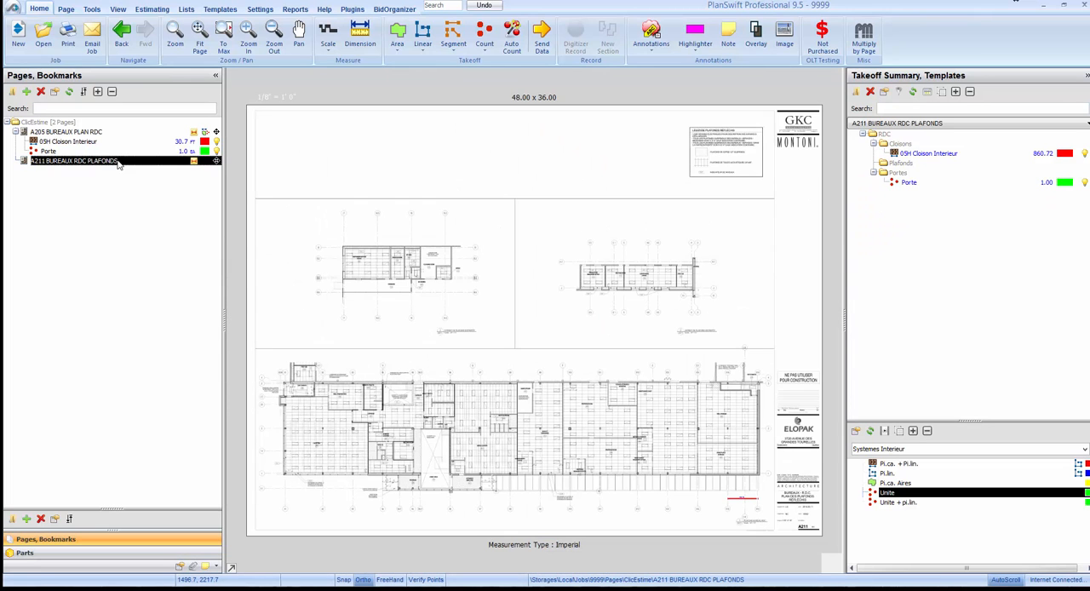
{"action": "scroll", "coordinate": [493, 422], "scroll_direction": "up", "scroll_amount": 5}
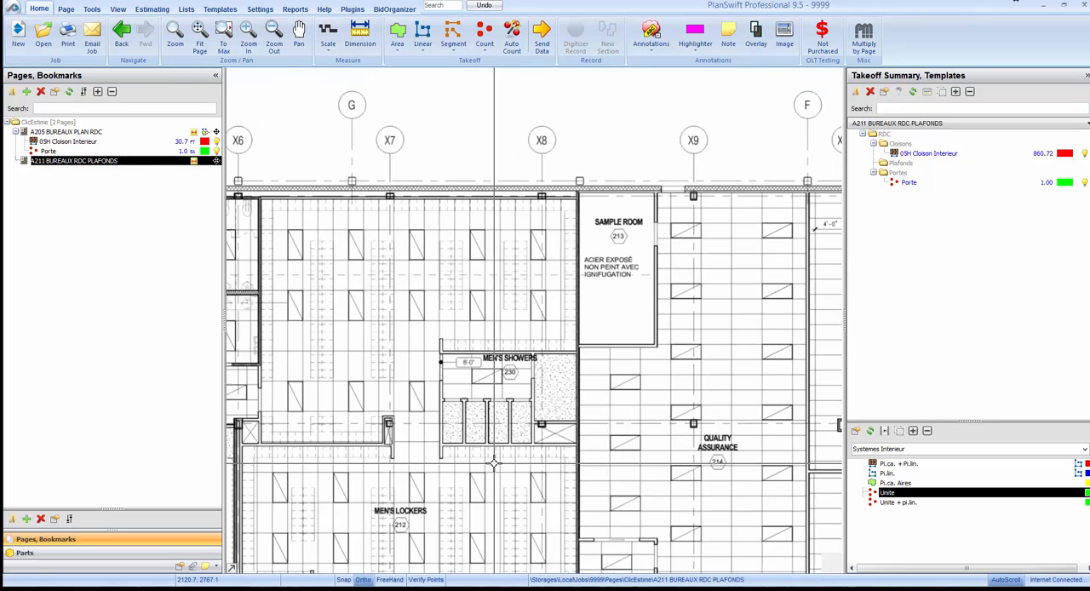
{"action": "left_click", "coordinate": [873, 174]}
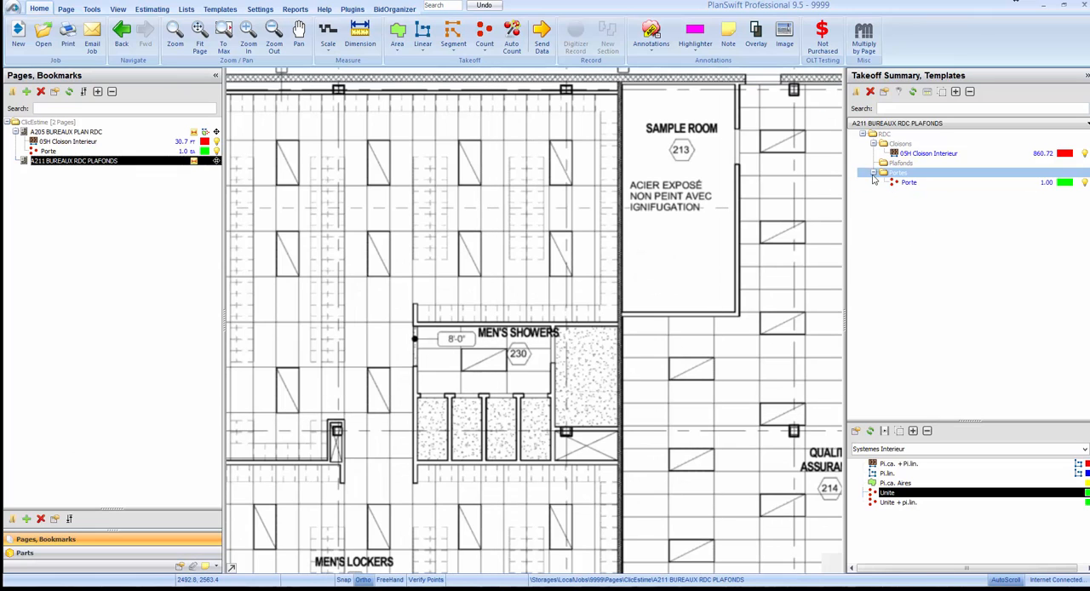
{"action": "left_click", "coordinate": [873, 143]}
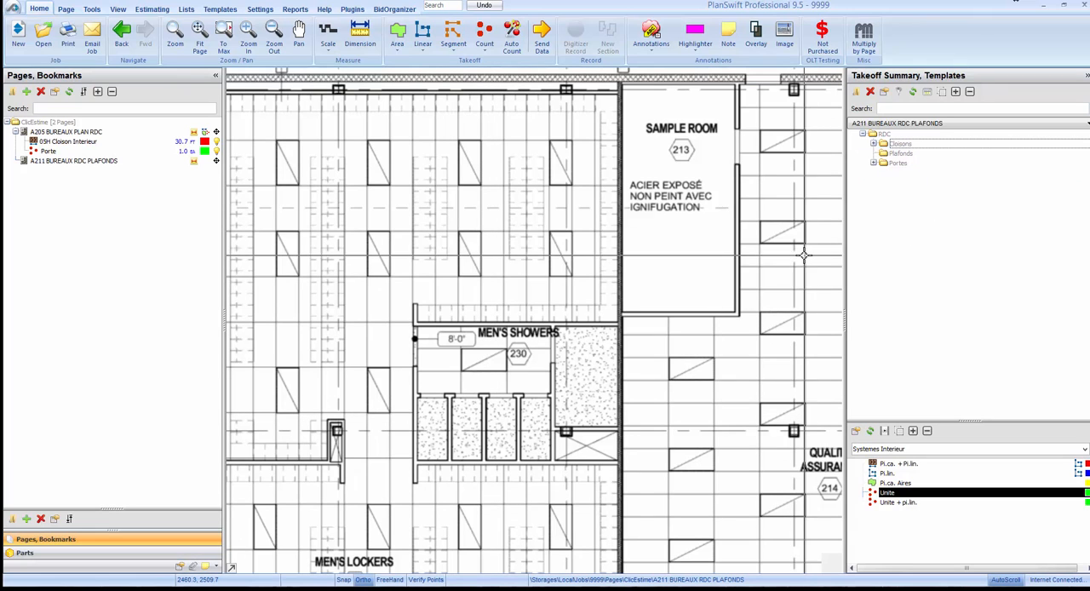
Start an area takeoff from the Pi.ca. Aires template with code P1 and name Plafond Gypse, without assigning a folder.
{"action": "left_click", "coordinate": [882, 483]}
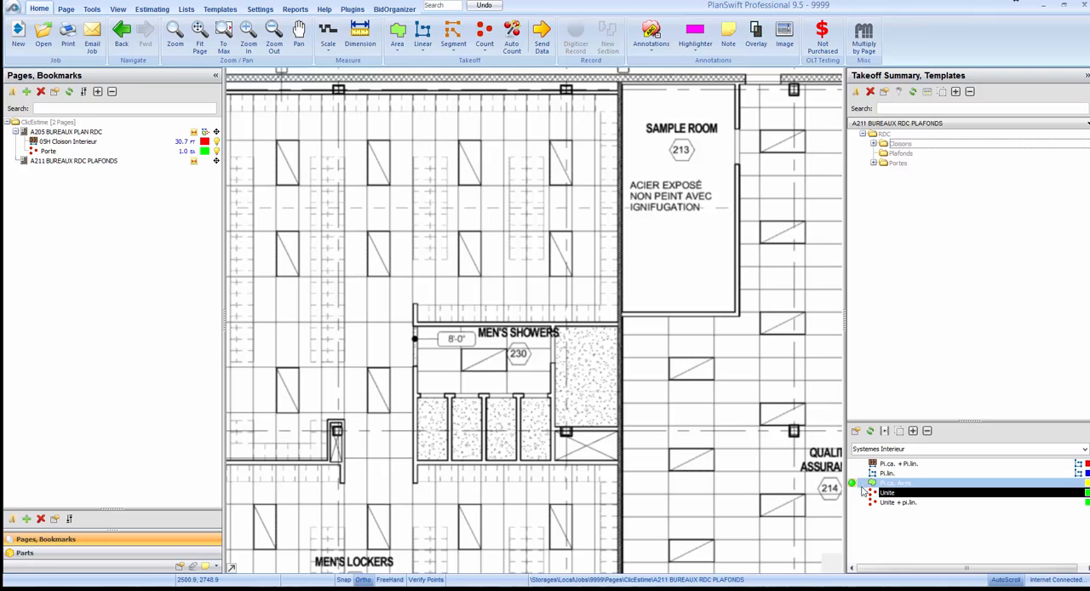
{"action": "double_click", "coordinate": [883, 483]}
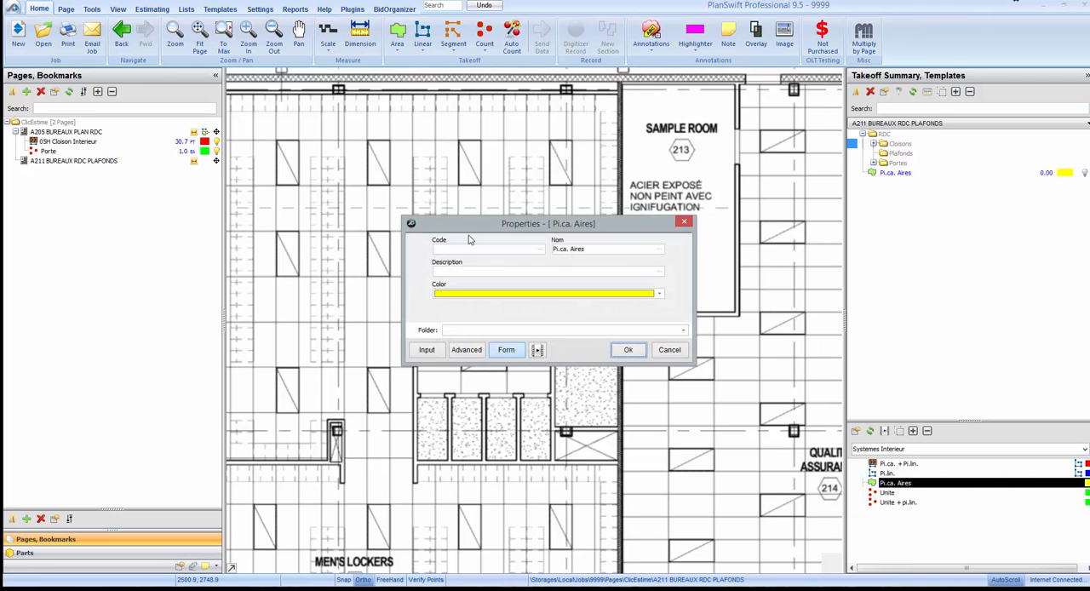
{"action": "left_click_drag", "start_coordinate": [476, 213], "coordinate": [479, 125]}
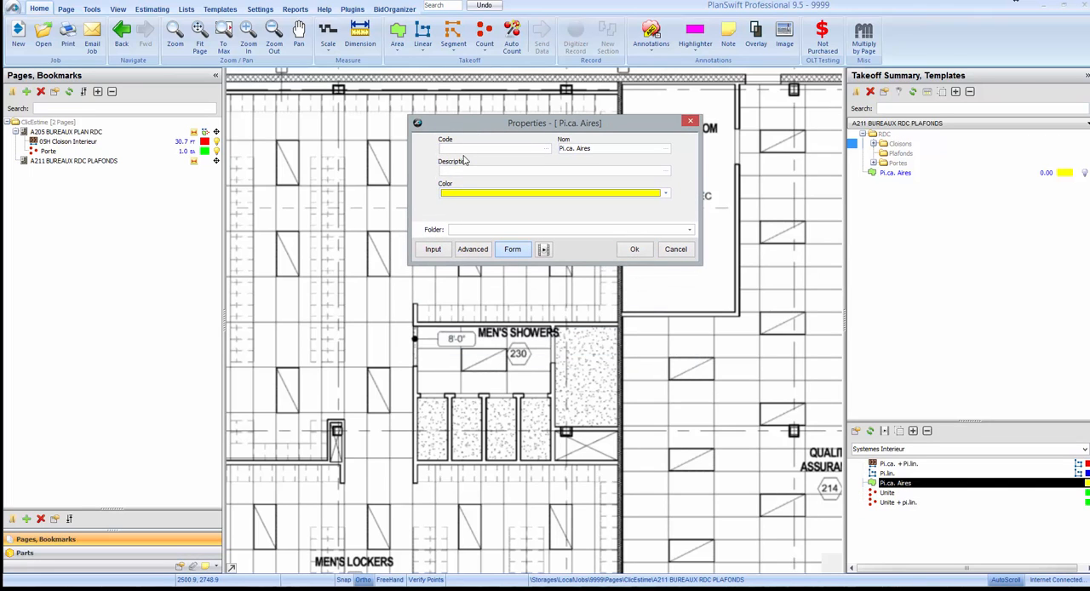
{"action": "key", "text": "Tab"}
{"action": "type", "text": "Pl"}
{"action": "key", "text": "Tab"}
{"action": "left_click", "coordinate": [689, 231]}
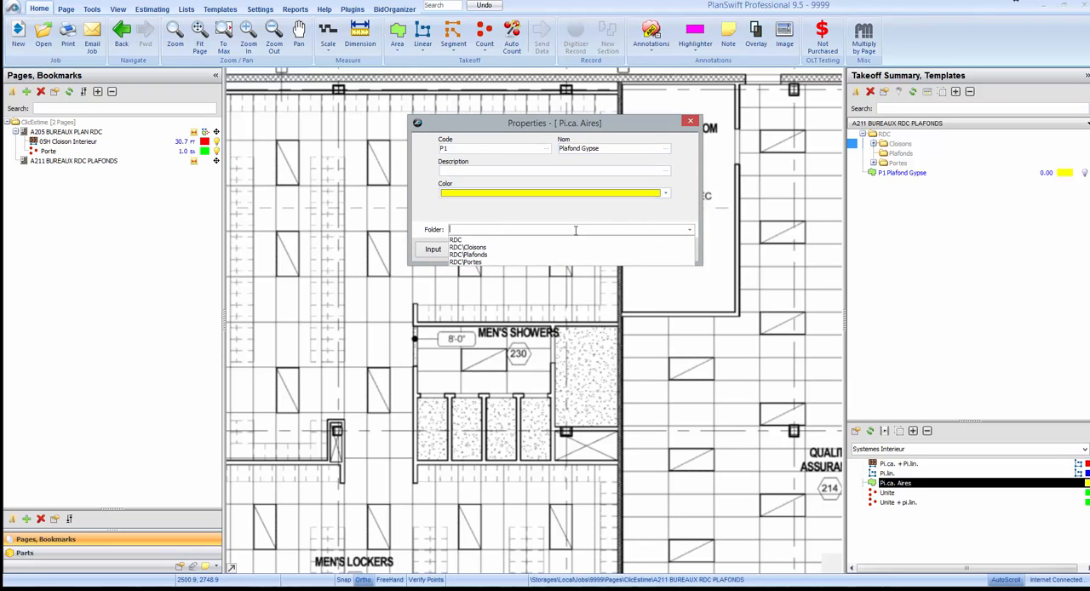
{"action": "left_click", "coordinate": [481, 221]}
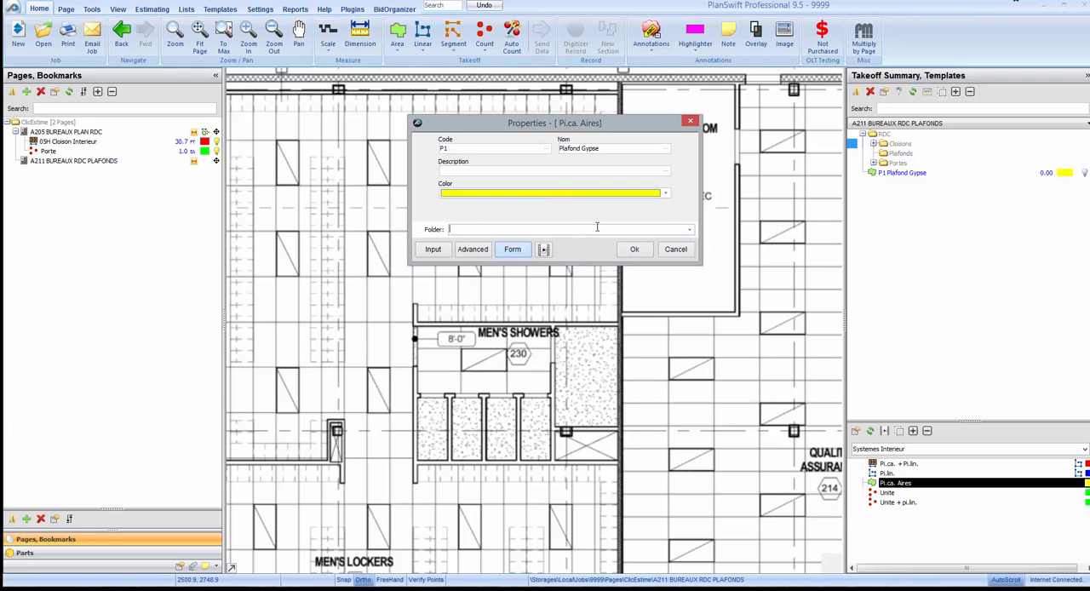
{"action": "left_click", "coordinate": [635, 248]}
Box the gypsum ceilings of the rightmost men's shower stall and the larger room beside it, about 62.7 sq ft in total.
{"action": "scroll", "coordinate": [521, 301], "scroll_direction": "up", "scroll_amount": 4}
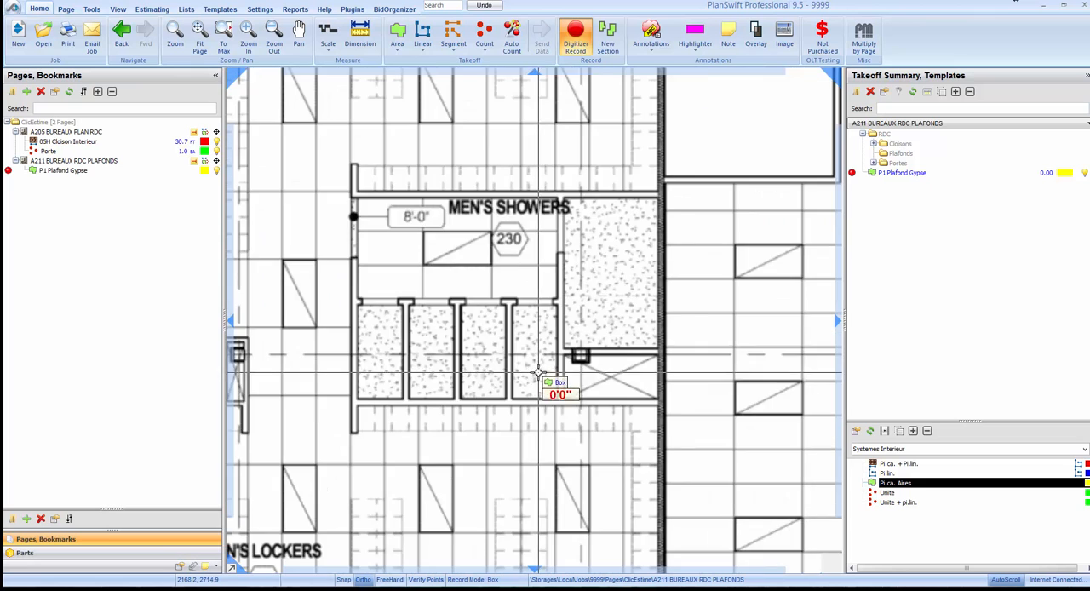
{"action": "left_click", "coordinate": [564, 408]}
{"action": "left_click", "coordinate": [498, 270]}
{"action": "left_click", "coordinate": [577, 334]}
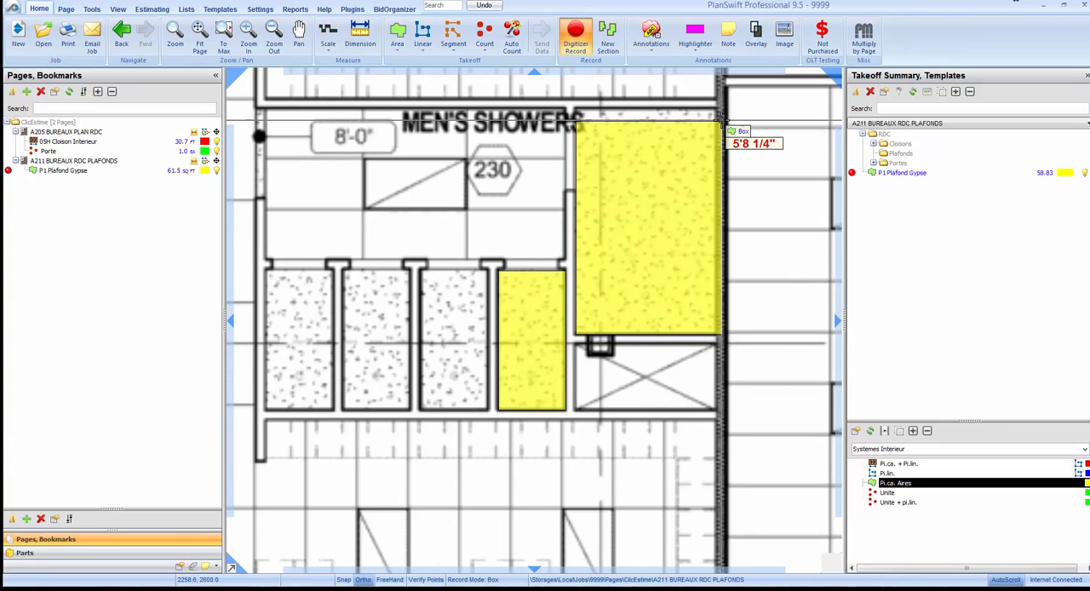
{"action": "left_click", "coordinate": [716, 108]}
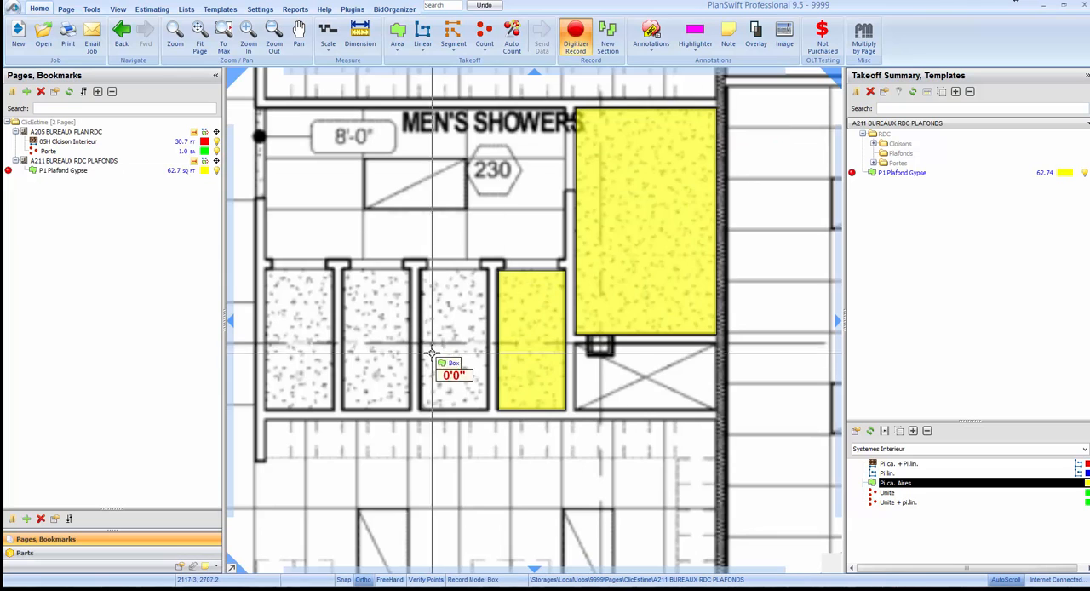
Box the gypsum ceilings of the other three men's shower stalls and end the P1 area recording.
{"action": "left_click", "coordinate": [420, 270]}
{"action": "left_click", "coordinate": [488, 412]}
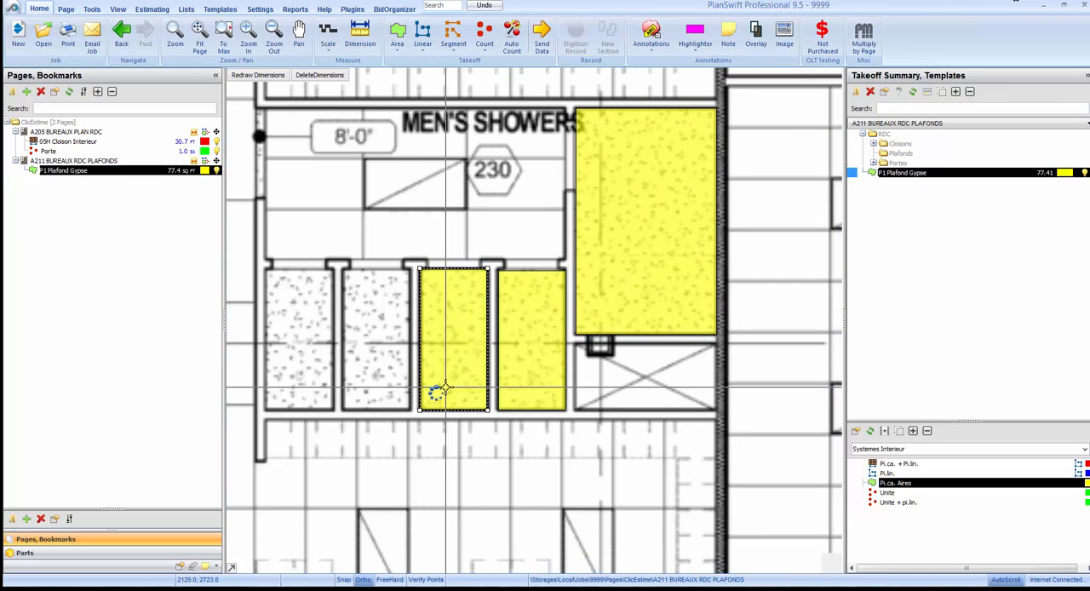
{"action": "left_click", "coordinate": [410, 412]}
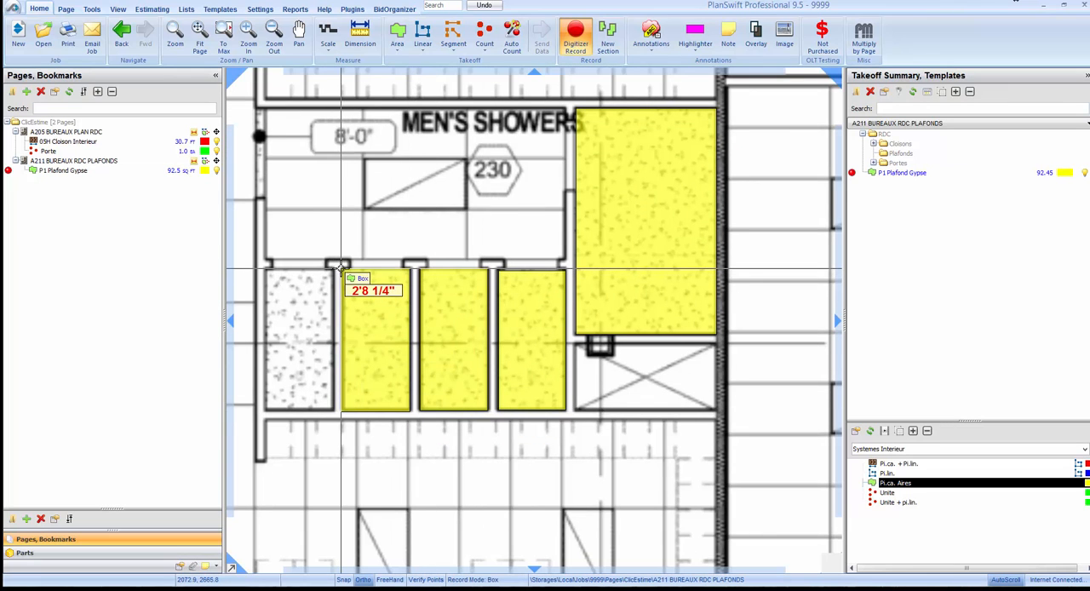
{"action": "left_click", "coordinate": [341, 269]}
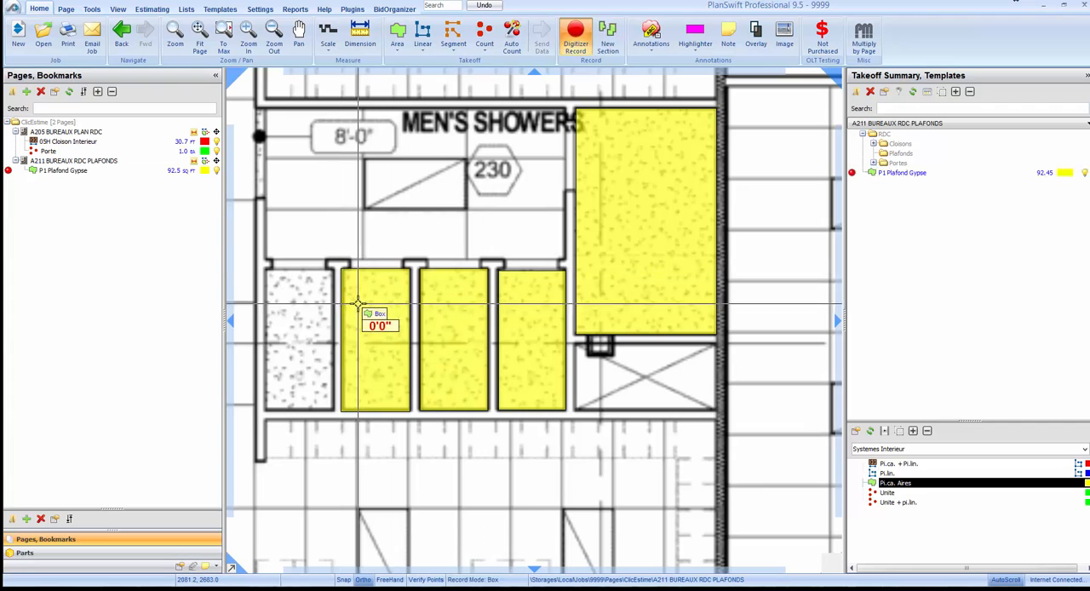
{"action": "left_click", "coordinate": [265, 411]}
{"action": "left_click", "coordinate": [348, 259]}
{"action": "key", "text": "Escape"}
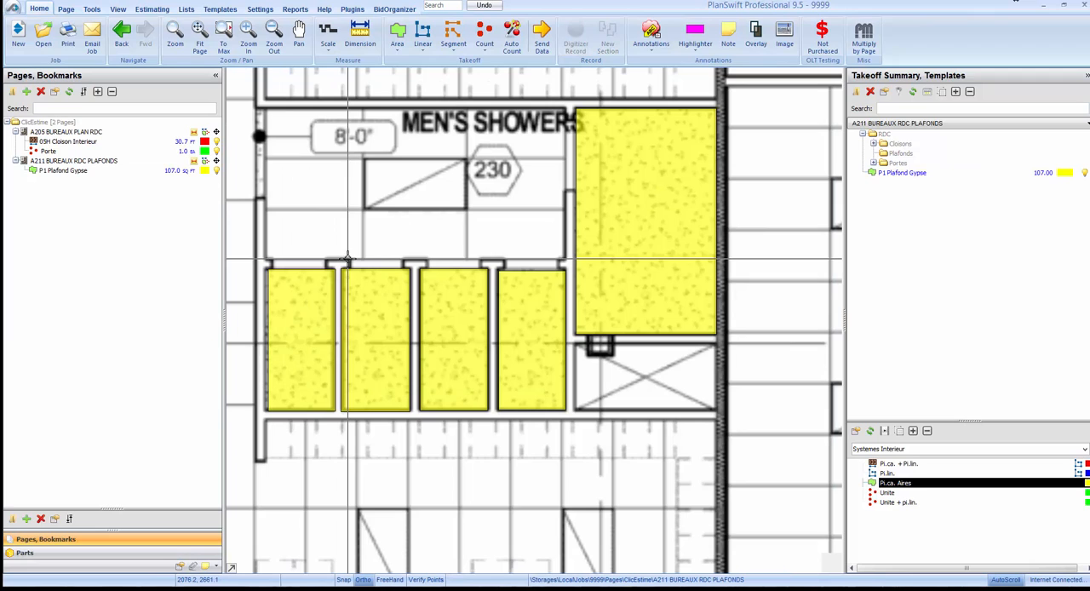
Move the P1 Plafond Gypse takeoff into the Plafonds folder and expand that folder.
{"action": "left_click", "coordinate": [891, 173]}
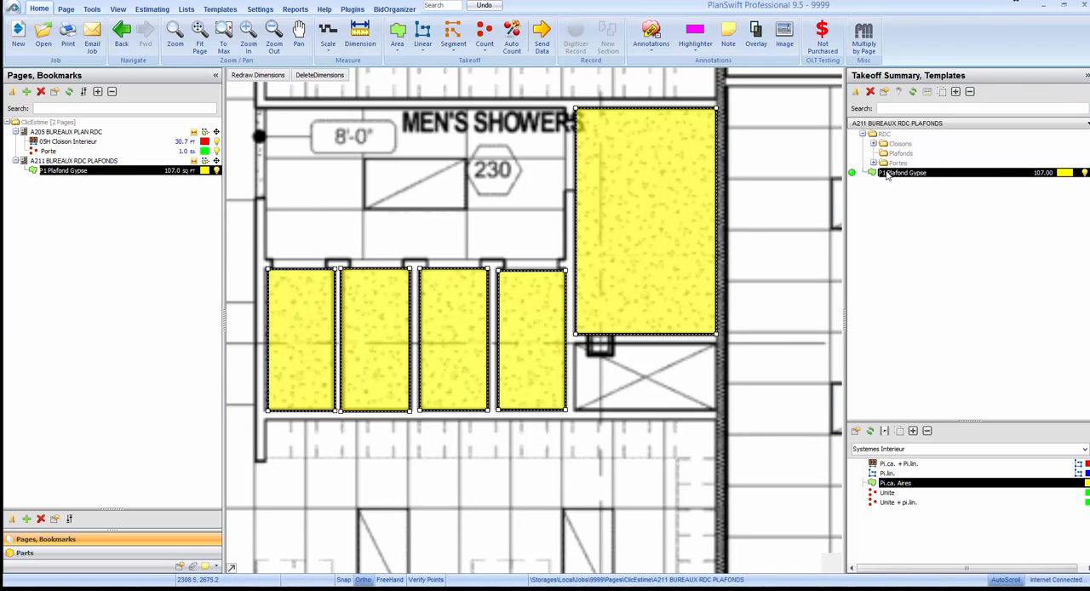
{"action": "left_click_drag", "start_coordinate": [888, 174], "coordinate": [892, 159]}
{"action": "left_click", "coordinate": [873, 154]}
{"action": "left_click", "coordinate": [889, 162]}
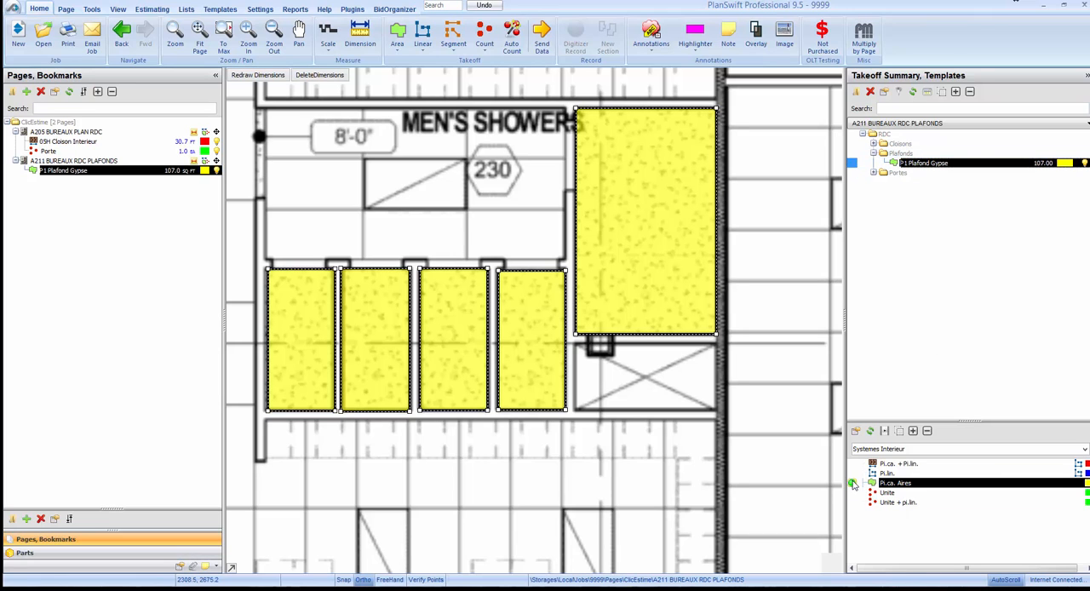
Start a green area takeoff from the Pi.ca. Aires template with code P2, name Plafond Suspendu and folder Plafonds.
{"action": "left_click", "coordinate": [853, 484]}
{"action": "left_click", "coordinate": [505, 245]}
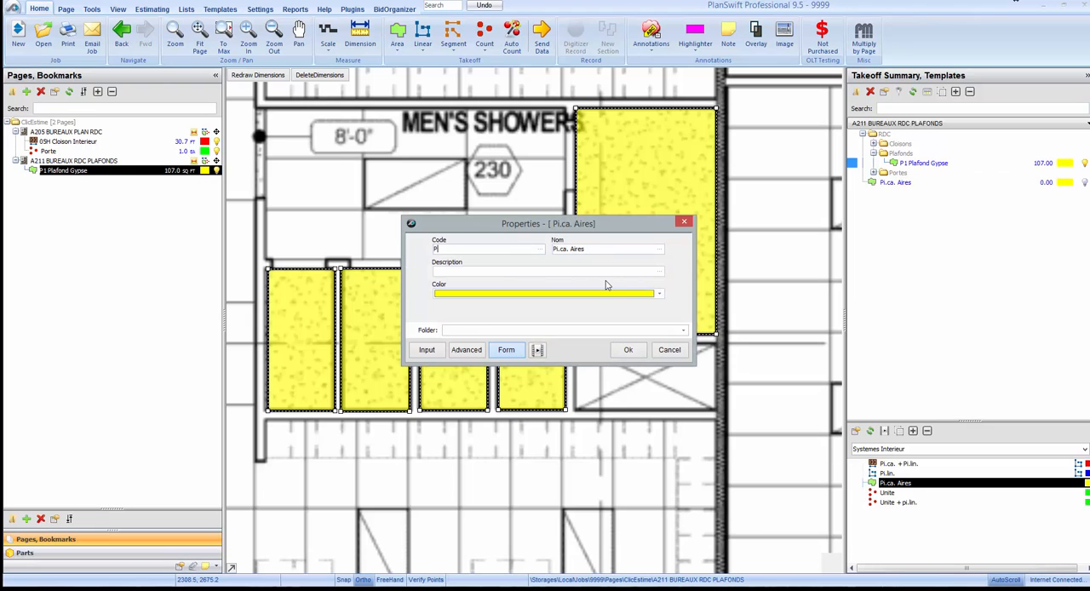
{"action": "key", "text": "Tab"}
{"action": "type", "text": "Plafond Suspendu"}
{"action": "left_click", "coordinate": [660, 294]}
{"action": "left_click", "coordinate": [494, 337]}
{"action": "left_click", "coordinate": [683, 331]}
{"action": "left_click", "coordinate": [478, 355]}
{"action": "left_click", "coordinate": [628, 351]}
Box the suspended ceilings of the main men's showers area and the crossed-out space below the larger room, about 83.7 sq ft, and end recording.
{"action": "scroll", "coordinate": [572, 247], "scroll_direction": "down", "scroll_amount": 2}
{"action": "scroll", "coordinate": [385, 143], "scroll_direction": "up", "scroll_amount": 4}
{"action": "left_click", "coordinate": [345, 163]}
{"action": "left_click", "coordinate": [793, 389]}
{"action": "left_click", "coordinate": [755, 394]}
{"action": "left_click", "coordinate": [541, 294]}
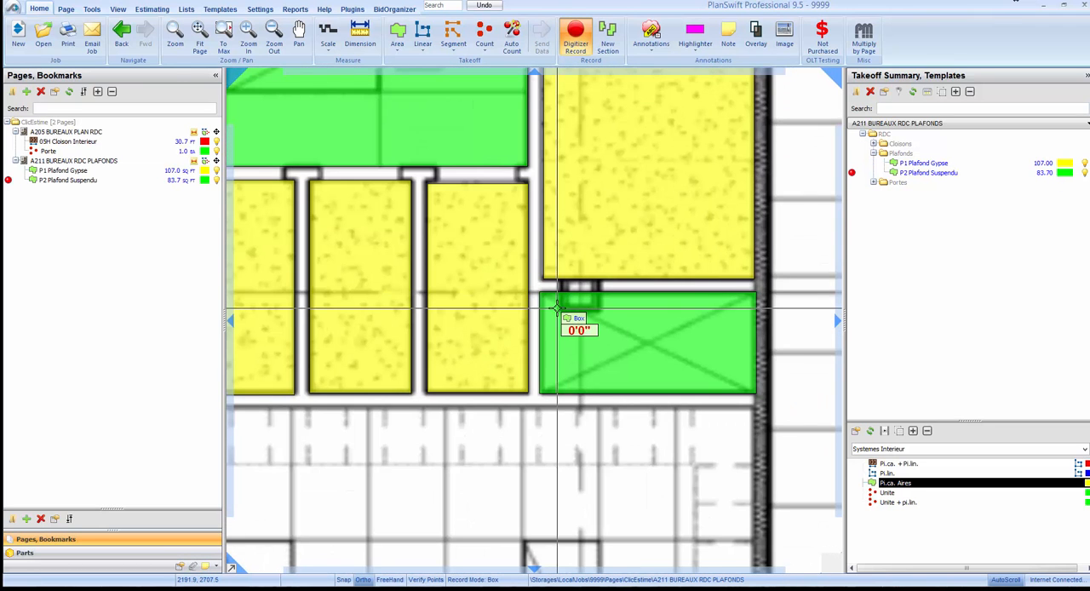
{"action": "scroll", "coordinate": [558, 309], "scroll_direction": "down", "scroll_amount": 2}
{"action": "key", "text": "Escape"}
{"action": "left_click", "coordinate": [966, 164]}
{"action": "left_click", "coordinate": [966, 173]}
{"action": "scroll", "coordinate": [556, 169], "scroll_direction": "up", "scroll_amount": 2}
{"action": "scroll", "coordinate": [555, 169], "scroll_direction": "down", "scroll_amount": 2}
Configure a Pi.lin. takeoff with code P1, name Retombee Plafond P1, spacing 16 in, wall height 3 ft and folder Plafonds.
{"action": "left_click", "coordinate": [865, 473]}
{"action": "double_click", "coordinate": [864, 474]}
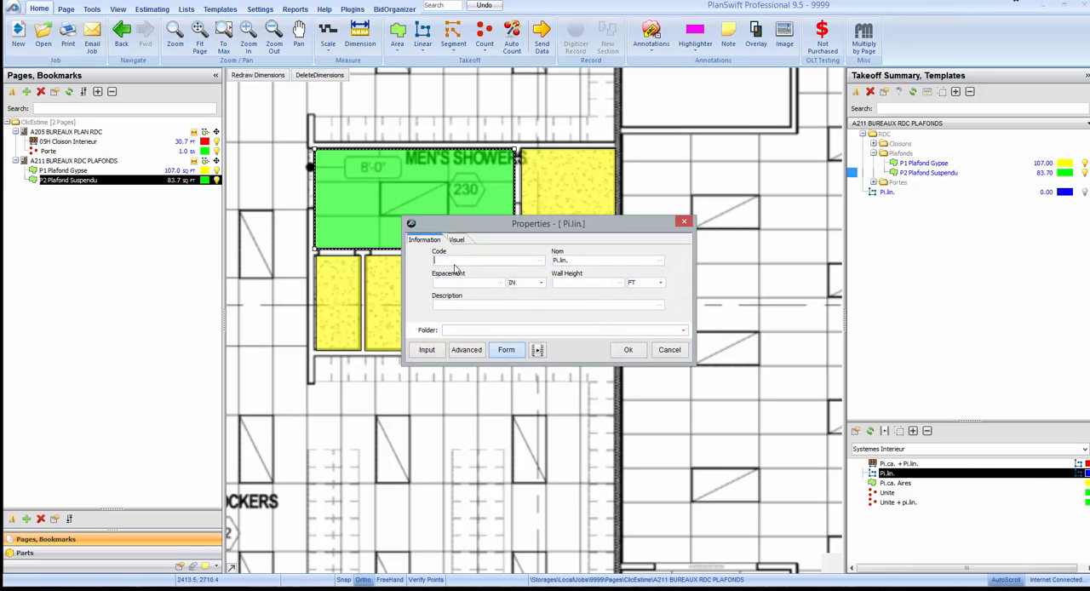
{"action": "key", "text": "Tab"}
{"action": "type", "text": "Retombee Plafond P1"}
{"action": "left_click", "coordinate": [449, 282]}
{"action": "type", "text": "16"}
{"action": "left_click", "coordinate": [567, 282]}
{"action": "key", "text": "Tab"}
{"action": "left_click", "coordinate": [683, 330]}
{"action": "left_click", "coordinate": [637, 356]}
Set the Retombee Plafond P1 takeoff's colour to red, adjust its visual options and start recording it.
{"action": "left_click", "coordinate": [459, 240]}
{"action": "left_click", "coordinate": [660, 283]}
{"action": "left_click", "coordinate": [441, 330]}
{"action": "left_click", "coordinate": [621, 261]}
{"action": "left_click", "coordinate": [607, 270]}
{"action": "left_click", "coordinate": [635, 350]}
Trace the ceiling drops across the openings of the four men's shower stalls, about 8.4 ft in total.
{"action": "scroll", "coordinate": [620, 230], "scroll_direction": "down", "scroll_amount": 2}
{"action": "left_click", "coordinate": [441, 245]}
{"action": "scroll", "coordinate": [440, 245], "scroll_direction": "up", "scroll_amount": 5}
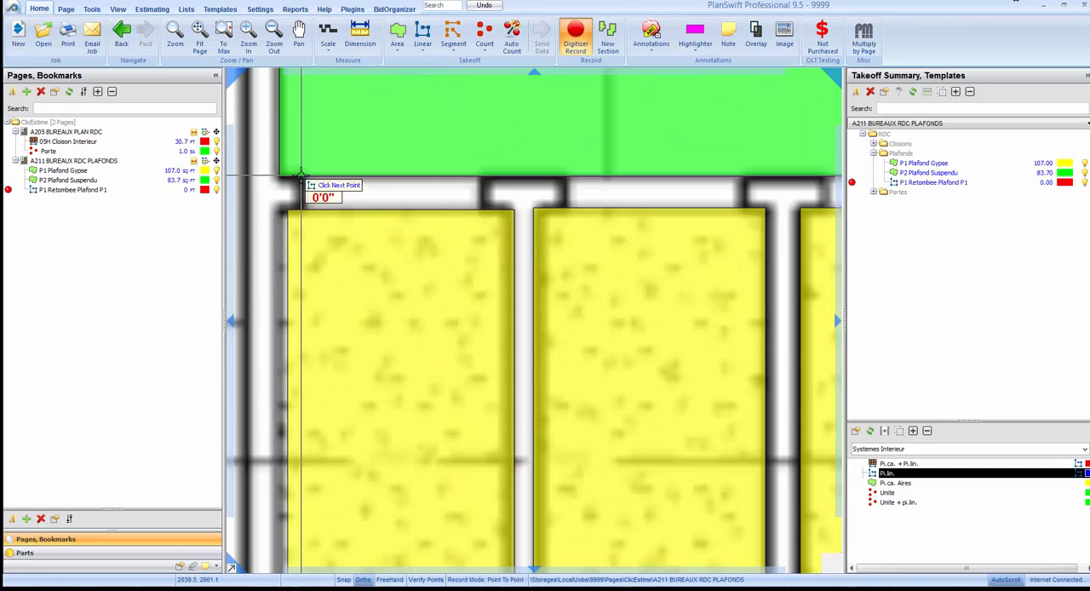
{"action": "left_click", "coordinate": [303, 176]}
{"action": "left_click", "coordinate": [484, 176]}
{"action": "left_click", "coordinate": [566, 176]}
{"action": "left_click", "coordinate": [740, 176]}
{"action": "left_click_drag", "start_coordinate": [786, 219], "coordinate": [329, 307]}
{"action": "left_click", "coordinate": [365, 264]}
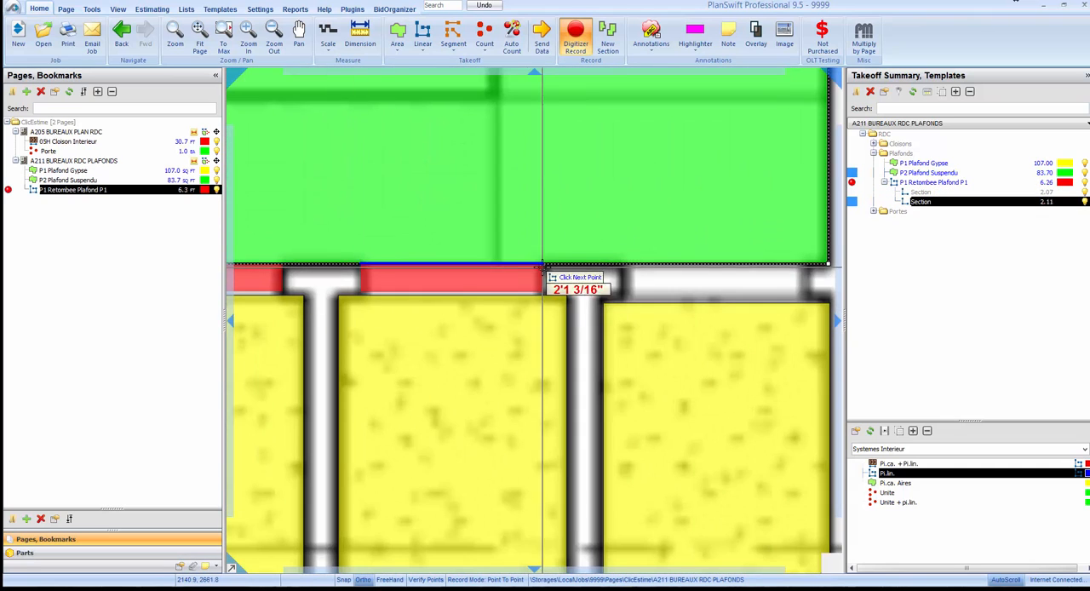
{"action": "left_click", "coordinate": [542, 264]}
{"action": "left_click", "coordinate": [626, 264]}
{"action": "left_click", "coordinate": [807, 264]}
Trace the ceiling drop between the main showers area and the larger room, about 2.8 ft, and end the recording.
{"action": "scroll", "coordinate": [497, 392], "scroll_direction": "down", "scroll_amount": 4}
{"action": "scroll", "coordinate": [608, 202], "scroll_direction": "up", "scroll_amount": 4}
{"action": "left_click", "coordinate": [558, 231]}
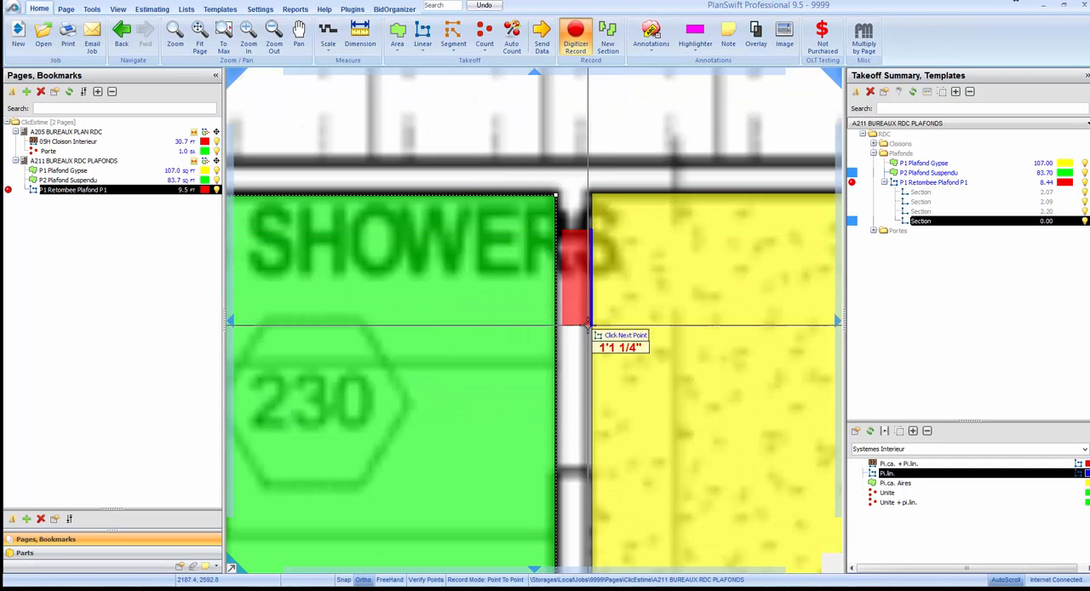
{"action": "left_click", "coordinate": [599, 477]}
{"action": "scroll", "coordinate": [501, 315], "scroll_direction": "down", "scroll_amount": 4}
{"action": "scroll", "coordinate": [523, 362], "scroll_direction": "up", "scroll_amount": 2}
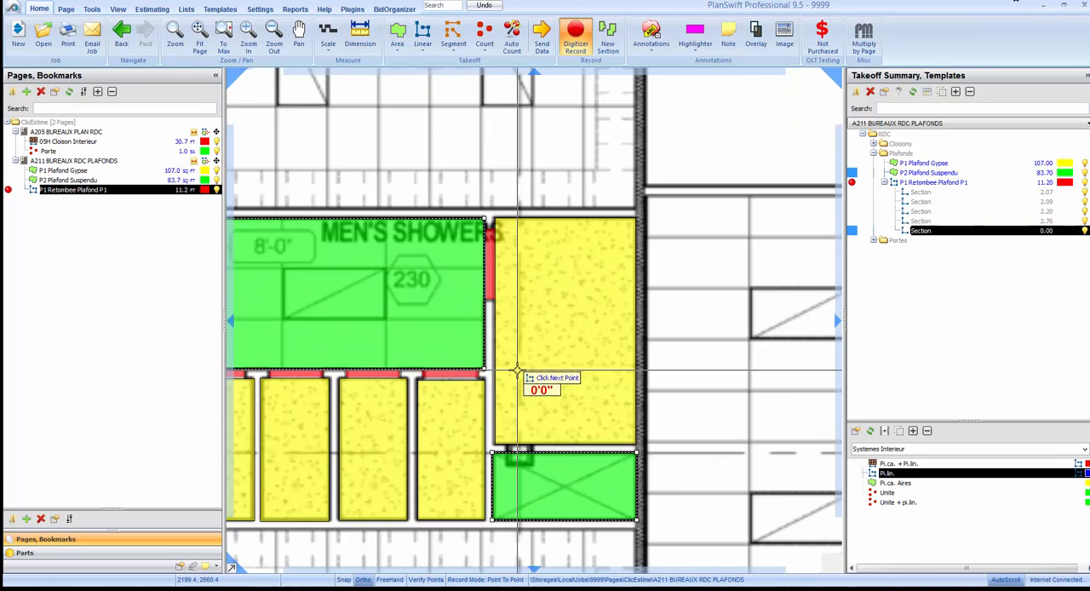
{"action": "key", "text": "Escape"}
{"action": "scroll", "coordinate": [701, 324], "scroll_direction": "down", "scroll_amount": 3}
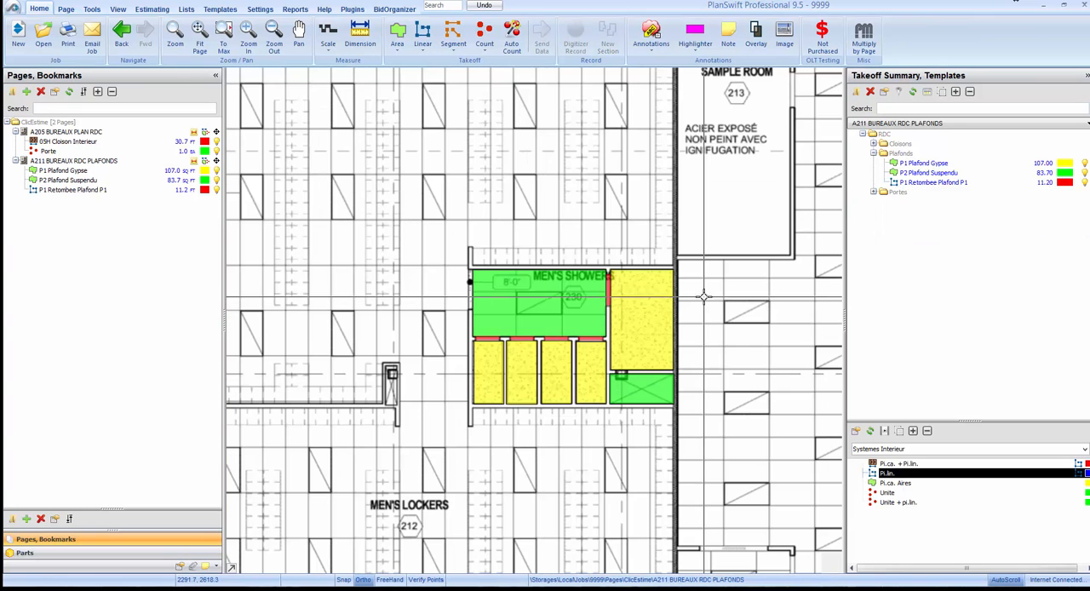
Expand the Portes and Cloisons folders in the takeoff summary.
{"action": "scroll", "coordinate": [644, 320], "scroll_direction": "up", "scroll_amount": 2}
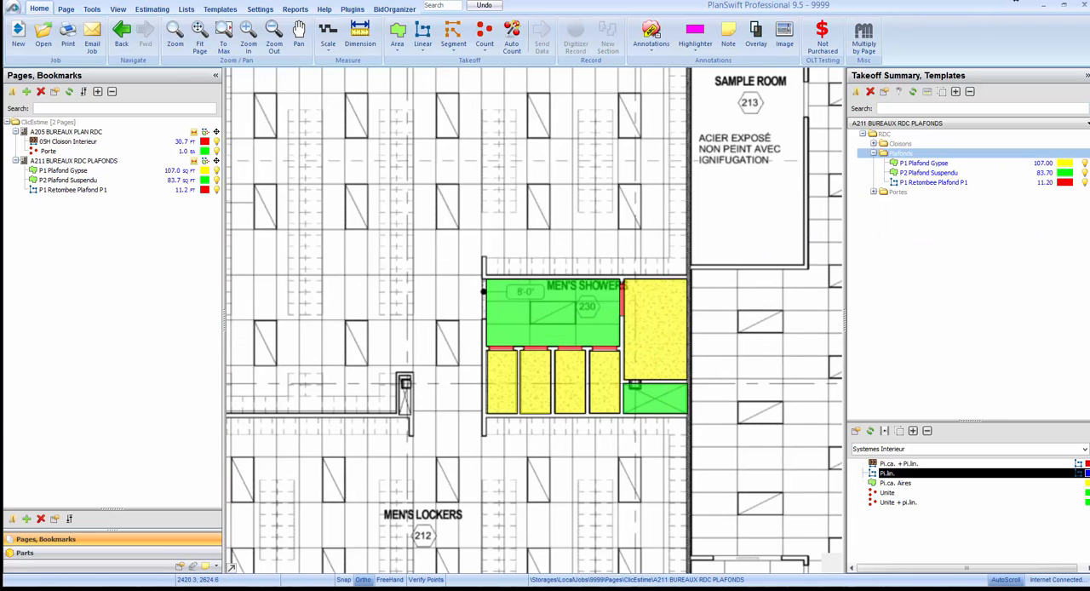
{"action": "left_click", "coordinate": [874, 192]}
{"action": "left_click", "coordinate": [874, 144]}
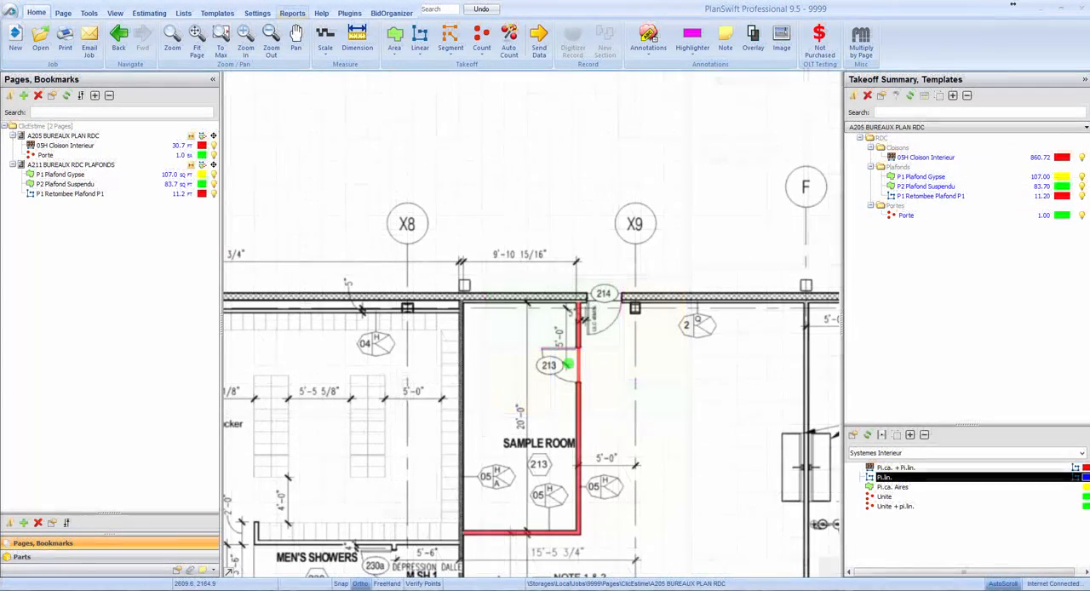
Export the ClicEstime report as a CSV file named 1234 Projet Demo in the ClicEstime folder.
{"action": "left_click", "coordinate": [292, 13]}
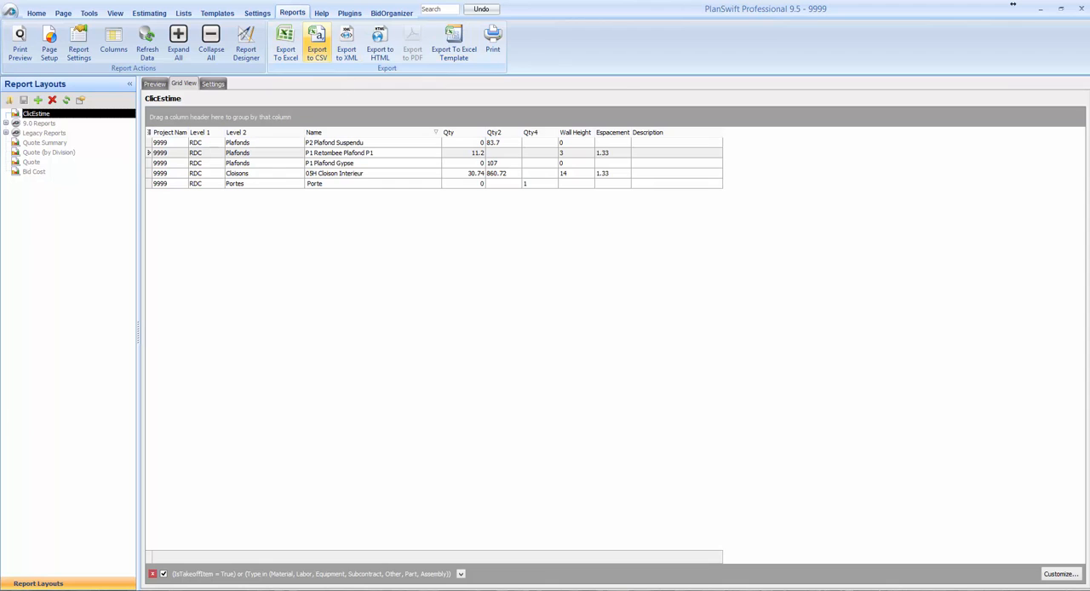
{"action": "left_click", "coordinate": [317, 43]}
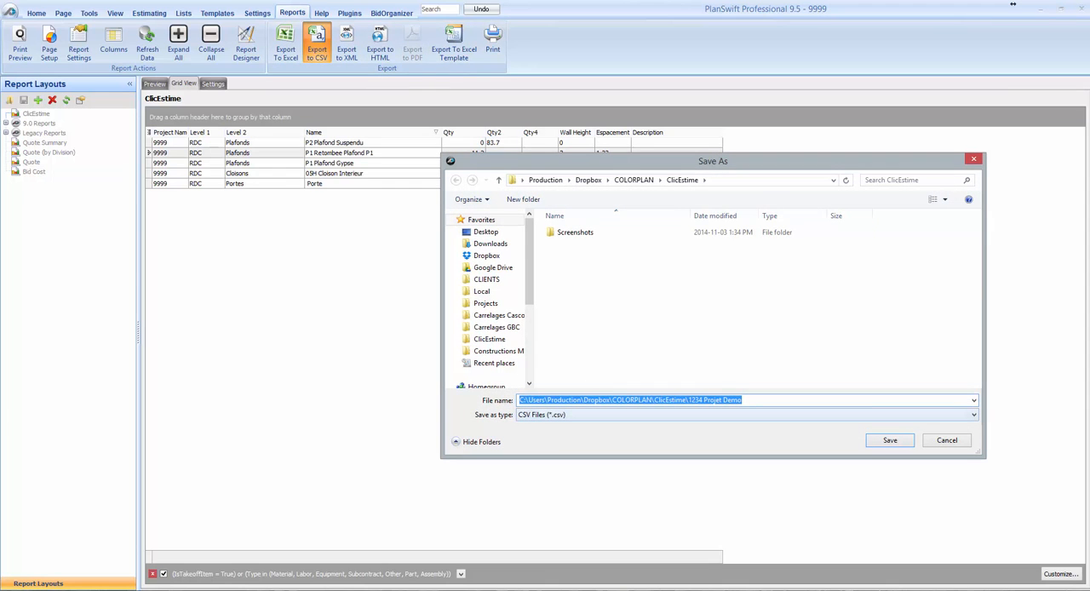
{"action": "left_click", "coordinate": [890, 440]}
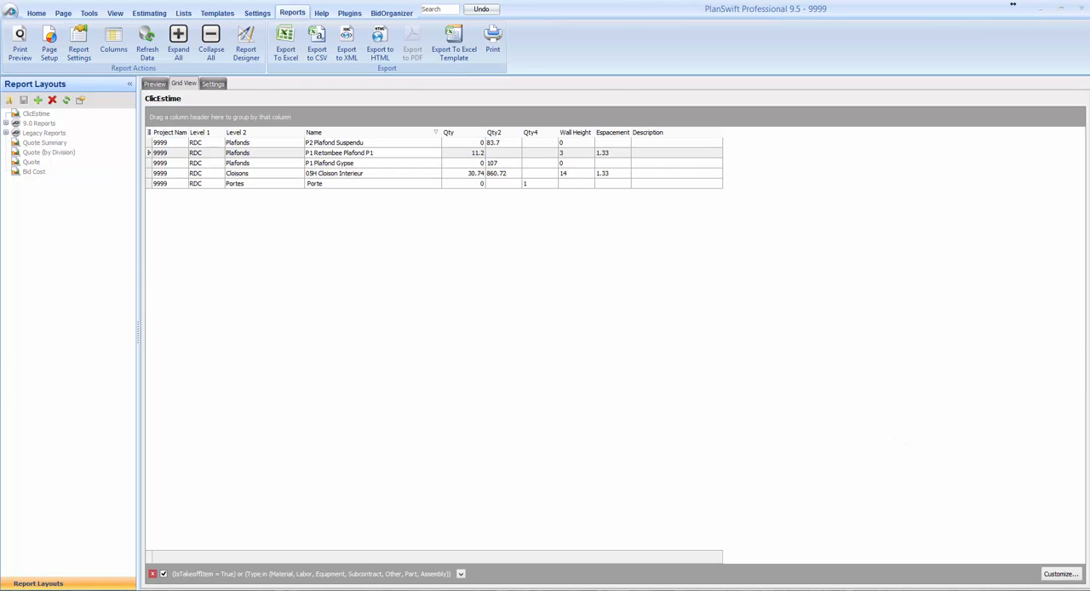
Set up a print of both ClicEstime pages with visible items, using Bullzip PDF Printer with ARCHD paper in landscape.
{"action": "left_click", "coordinate": [36, 13]}
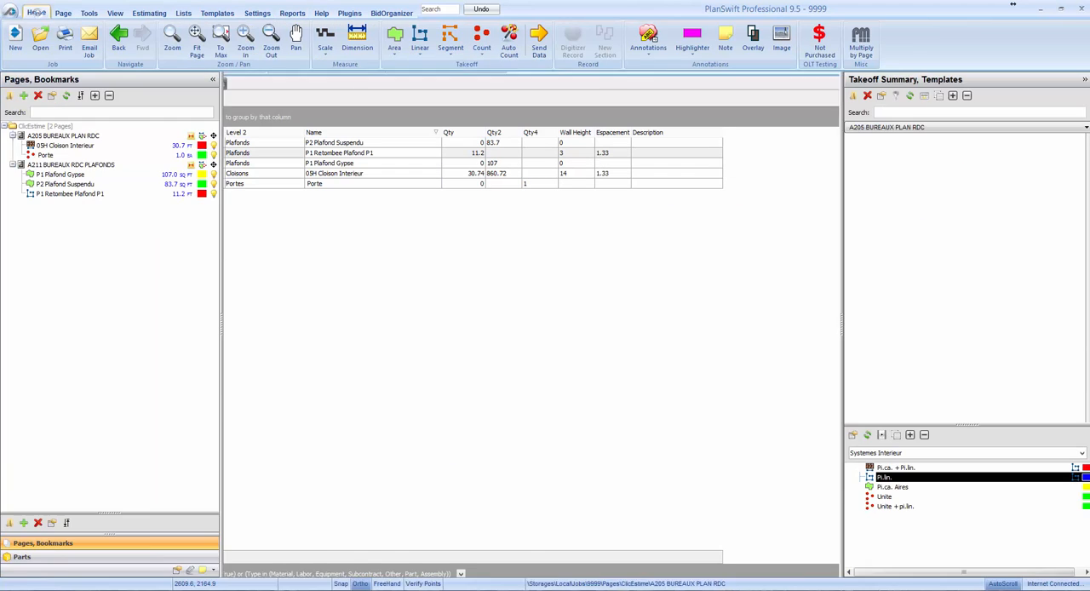
{"action": "scroll", "coordinate": [411, 210], "scroll_direction": "down", "scroll_amount": 2}
{"action": "scroll", "coordinate": [411, 210], "scroll_direction": "down", "scroll_amount": 5}
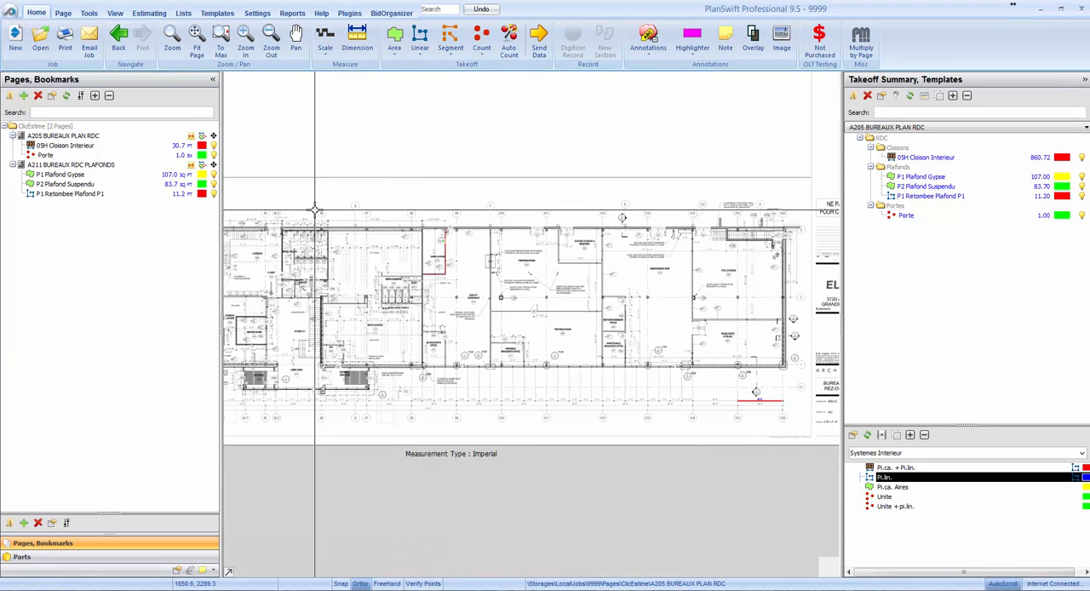
{"action": "left_click_drag", "start_coordinate": [338, 177], "coordinate": [409, 345]}
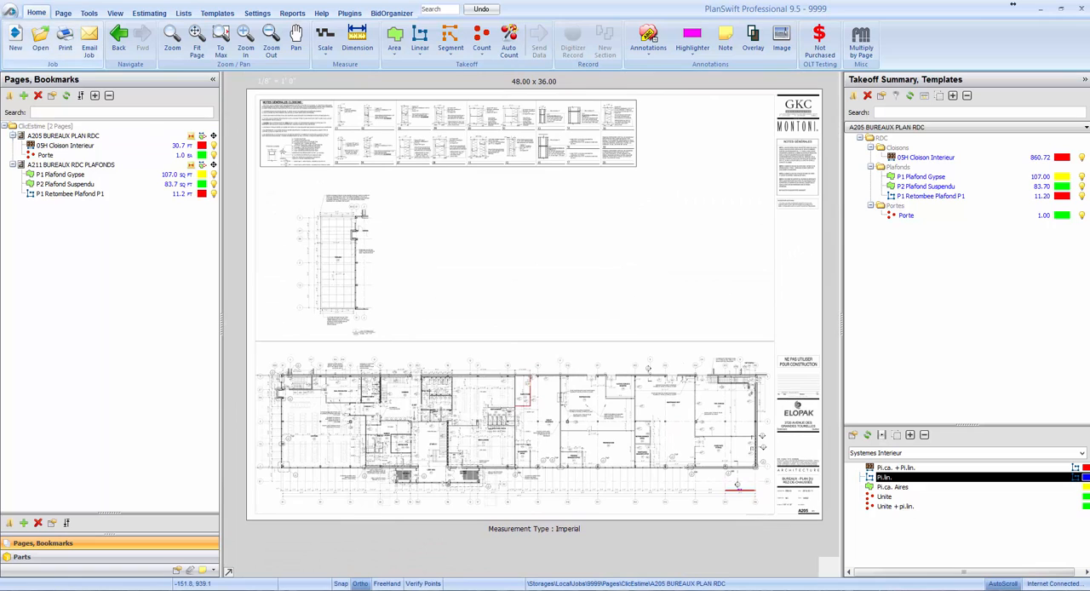
{"action": "left_click", "coordinate": [64, 39]}
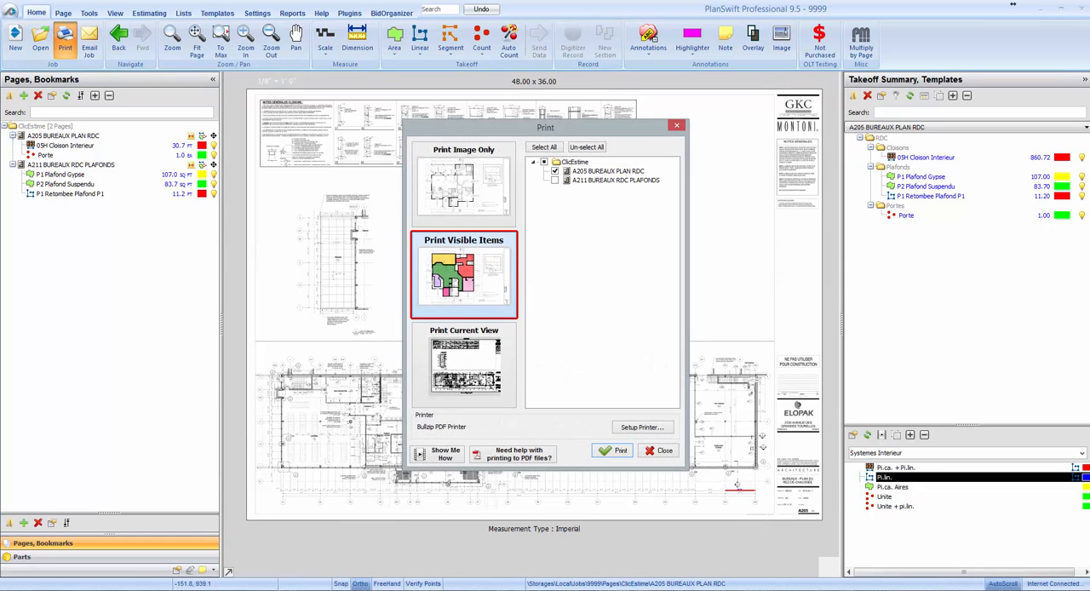
{"action": "left_click", "coordinate": [544, 162]}
{"action": "left_click", "coordinate": [642, 427]}
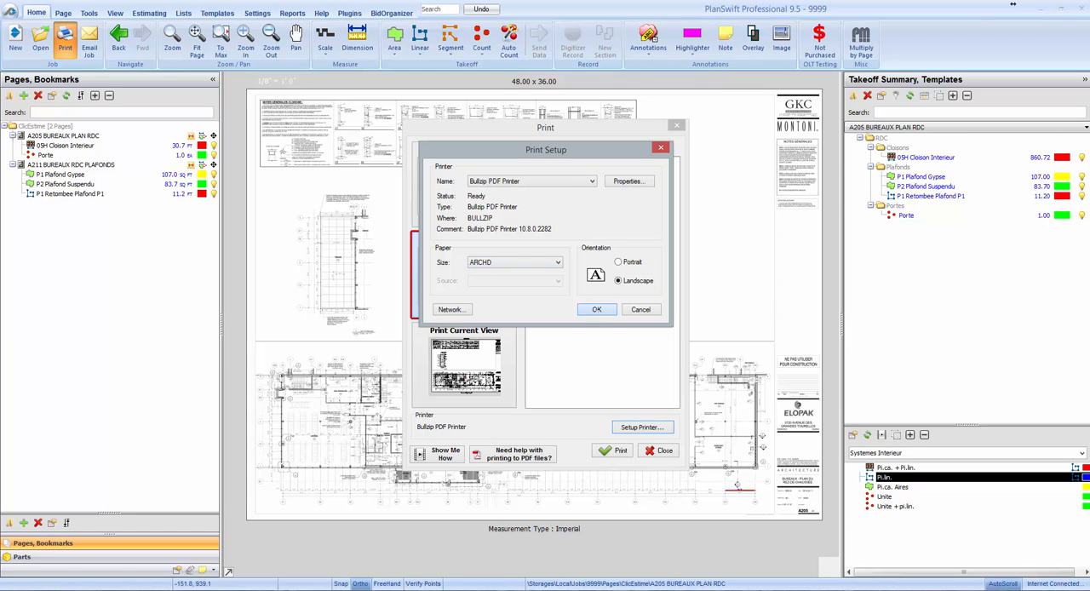
{"action": "key", "text": "Return"}
Print the pages to the Desktop as colorPlans - 2014-11-03-2.pdf and close the print window.
{"action": "left_click", "coordinate": [617, 451]}
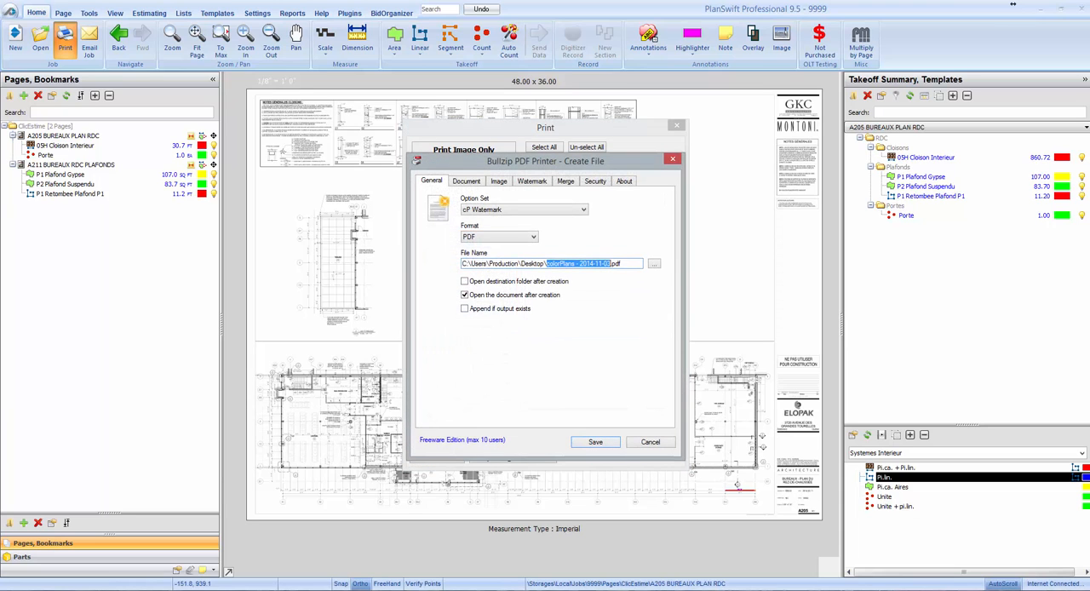
{"action": "left_click", "coordinate": [613, 263]}
{"action": "type", "text": "-2"}
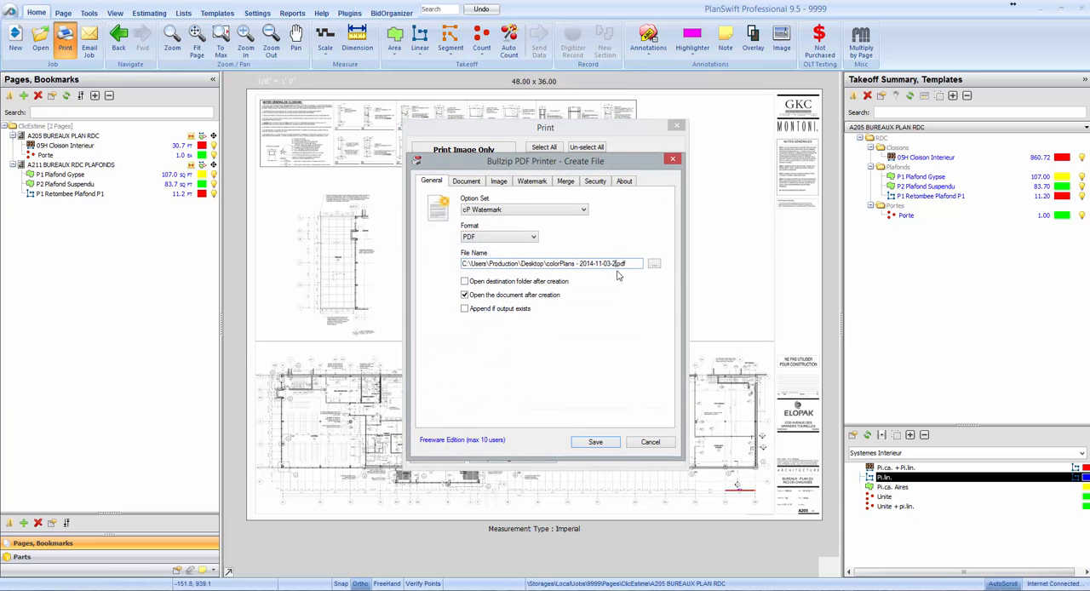
{"action": "left_click", "coordinate": [595, 443]}
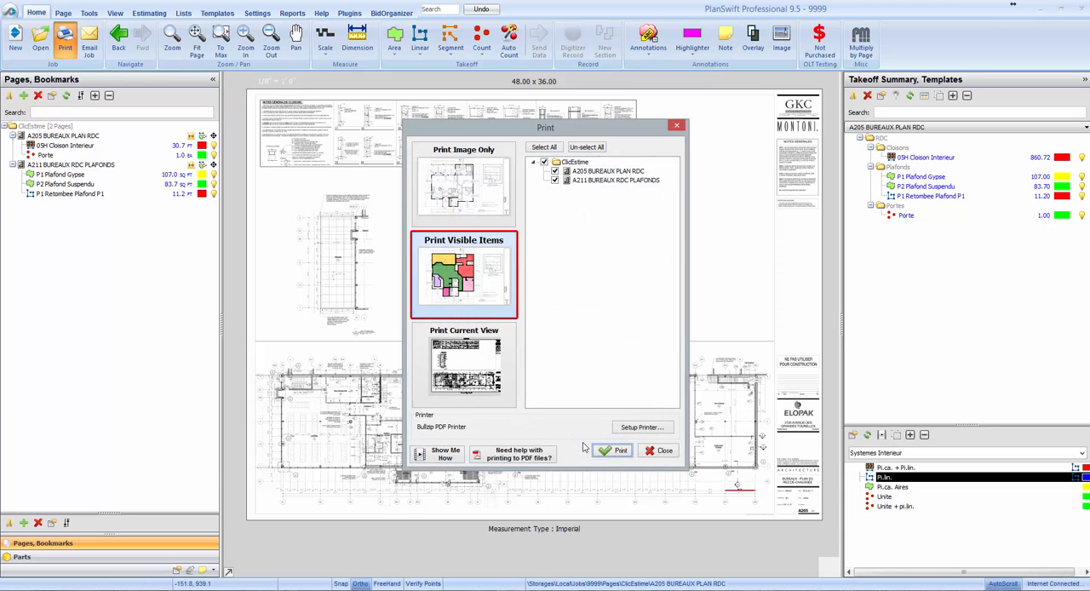
{"action": "left_click", "coordinate": [648, 454]}
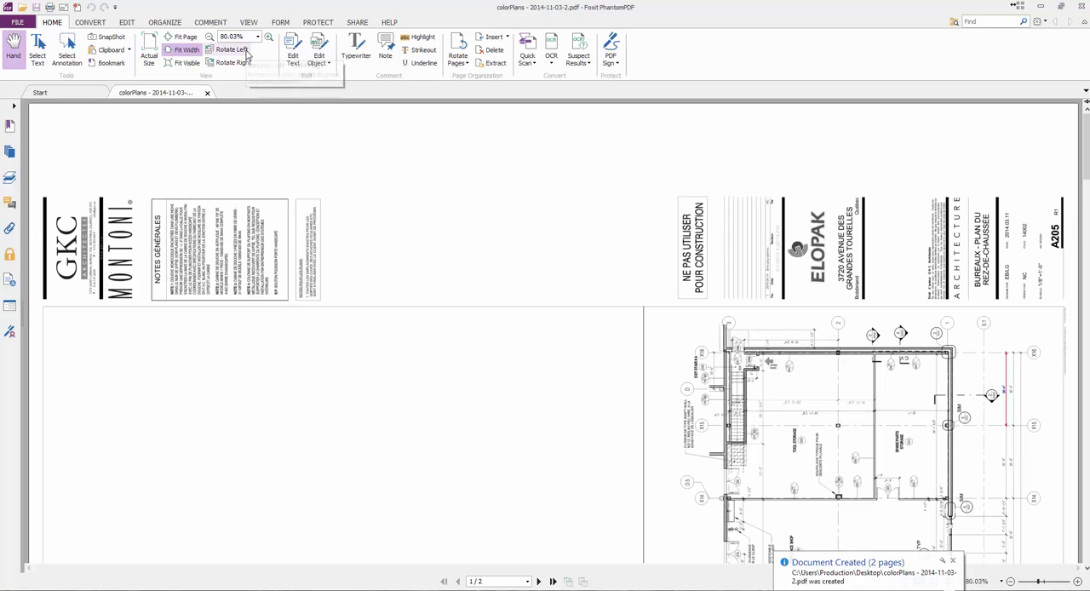
Rotate the PDF view clockwise, examine the coloured men's shower ceilings on page 2 and close the PDF.
{"action": "left_click", "coordinate": [245, 64]}
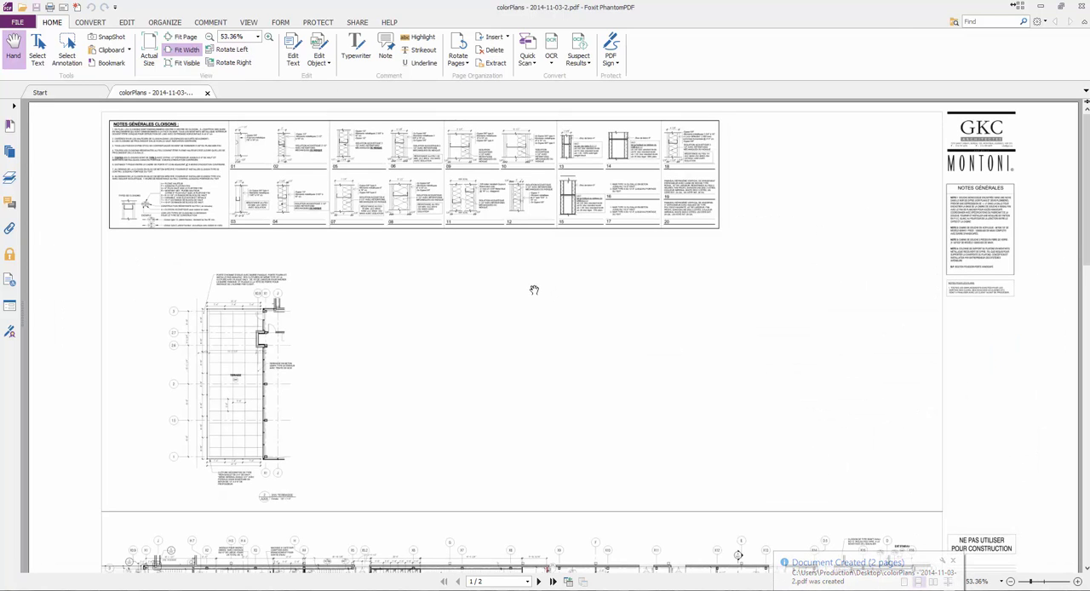
{"action": "scroll", "coordinate": [535, 290], "scroll_direction": "down", "scroll_amount": 10}
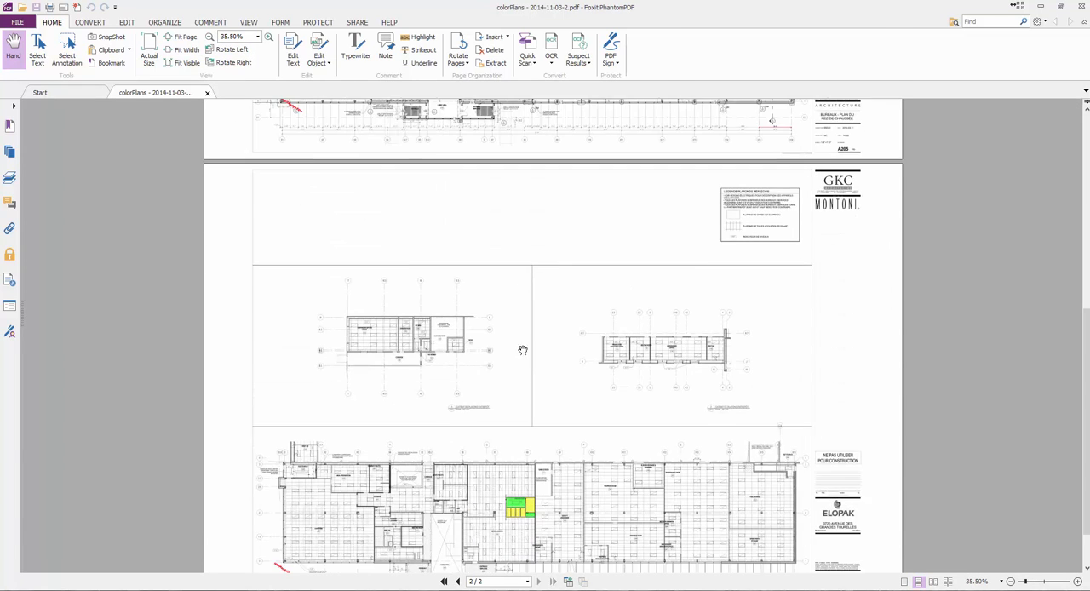
{"action": "scroll", "coordinate": [521, 444], "scroll_direction": "up", "scroll_amount": 10}
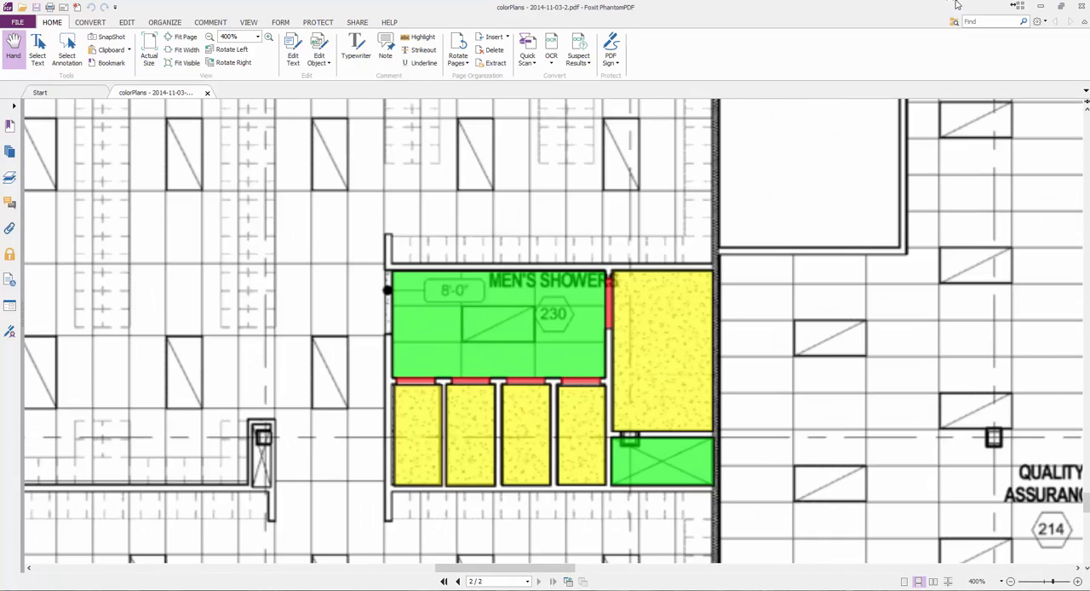
{"action": "left_click", "coordinate": [1082, 6]}
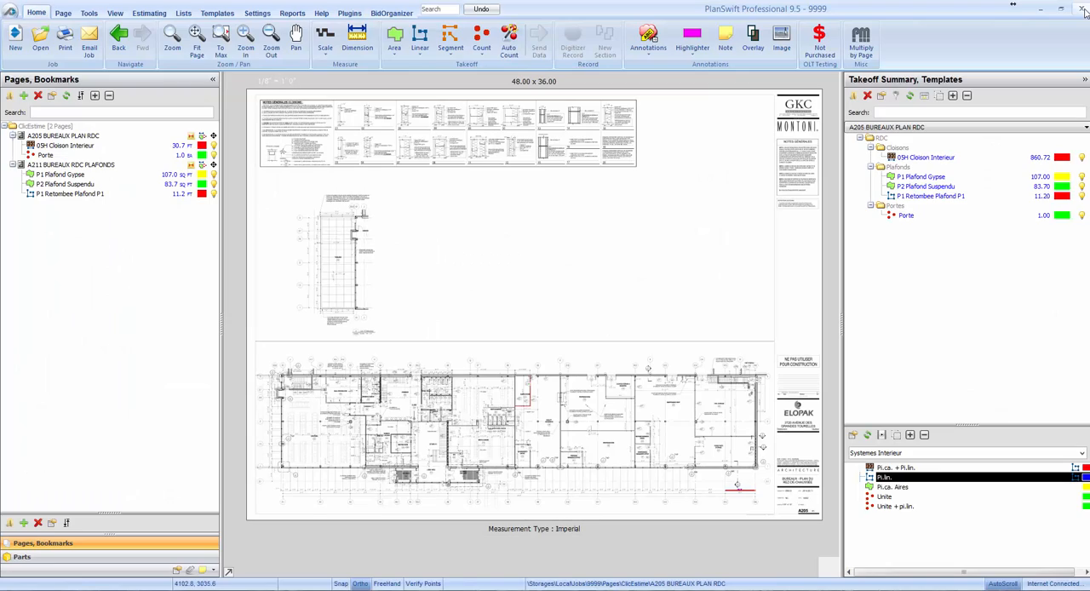
Switch to the ClicEstime folder, open the clicEstime FileMaker file and enter project number 1234 with the name Projet Demo.
{"action": "left_click", "coordinate": [1041, 8]}
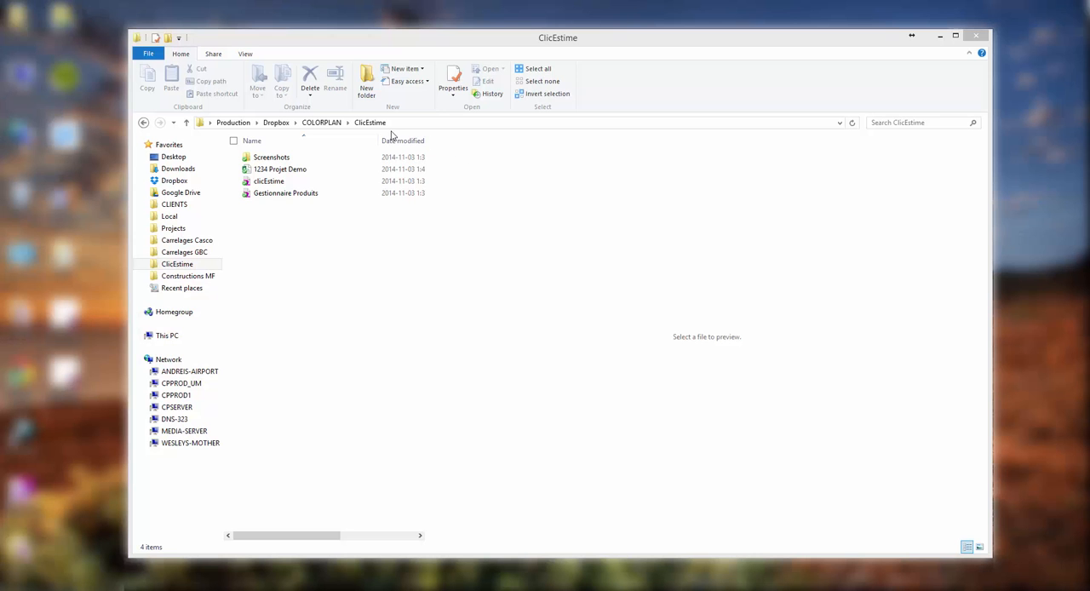
{"action": "left_click", "coordinate": [267, 182]}
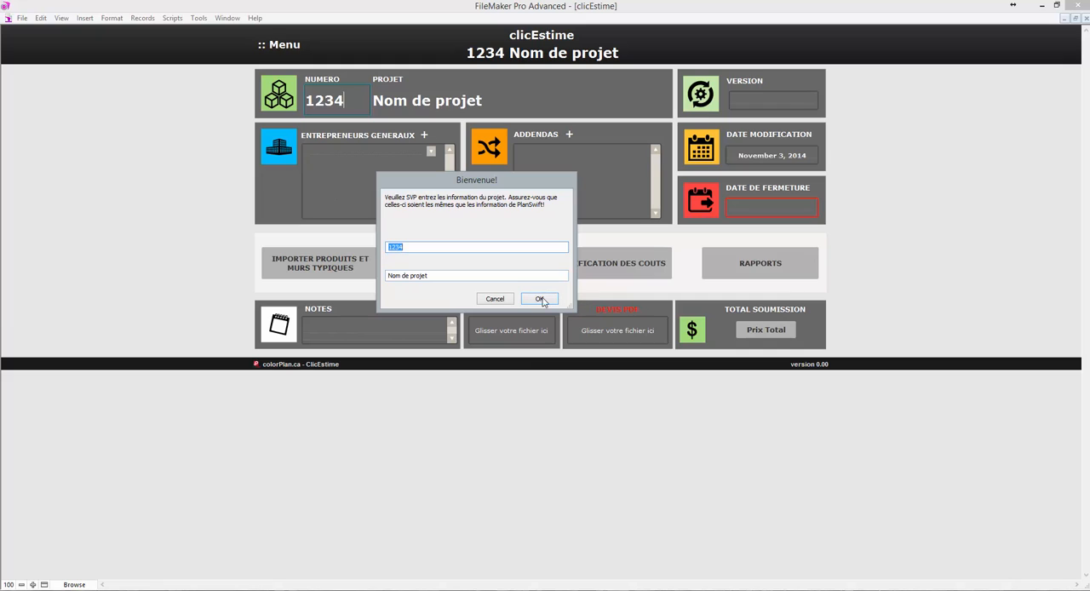
{"action": "key", "text": "ctrl+a"}
{"action": "type", "text": "Pr"}
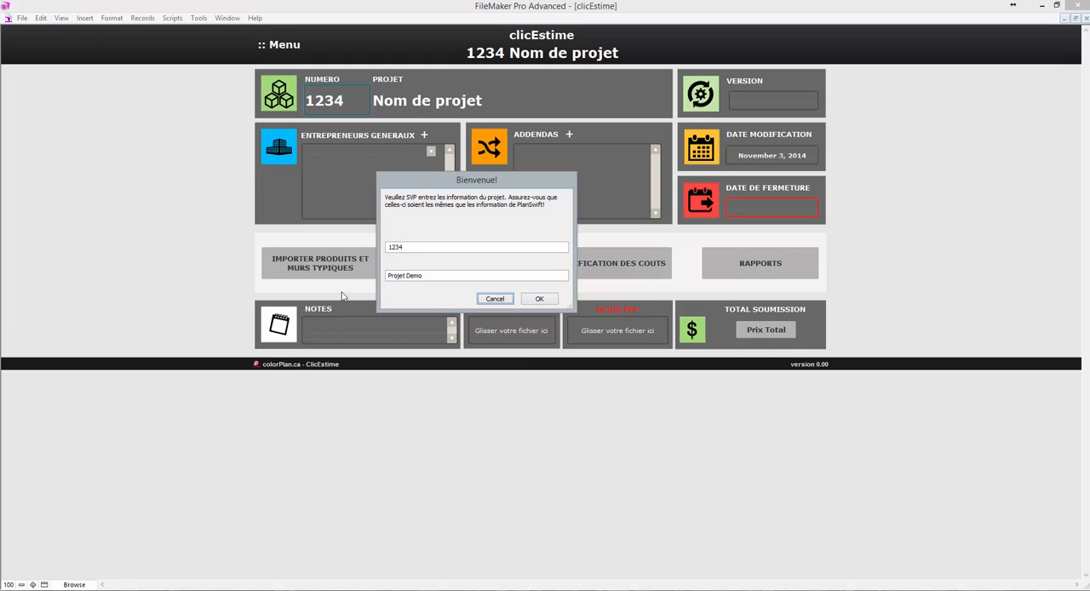
{"action": "left_click", "coordinate": [550, 303]}
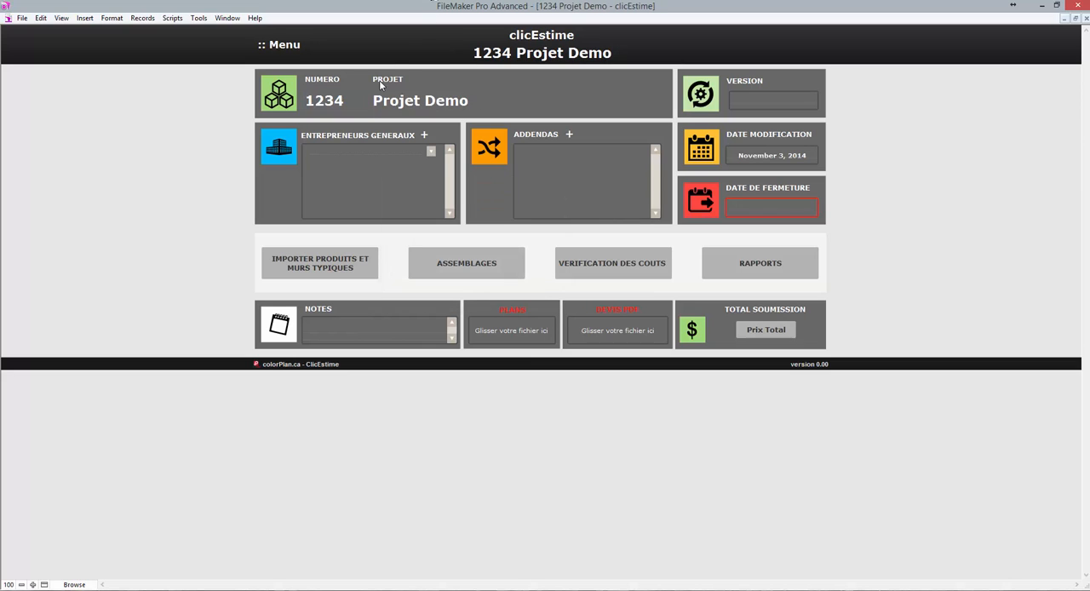
Create the general contractor Pomerleau with its address, phone number, e-mail and contact name, and assign it to the project.
{"action": "left_click", "coordinate": [432, 152]}
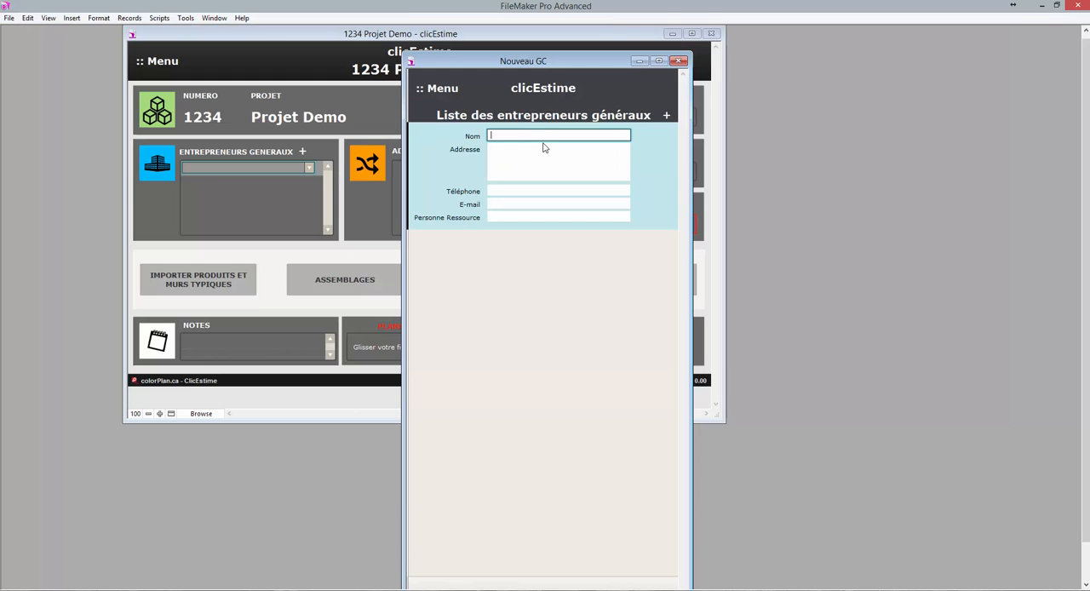
{"action": "type", "text": "Pomerleau"}
{"action": "key", "text": "Tab"}
{"action": "type", "text": "1234 Rue Test"}
{"action": "key", "text": "Tab"}
{"action": "type", "text": "514.555.1234"}
{"action": "key", "text": "Tab"}
{"action": "left_click", "coordinate": [626, 129]}
{"action": "left_click", "coordinate": [678, 62]}
{"action": "left_click", "coordinate": [423, 151]}
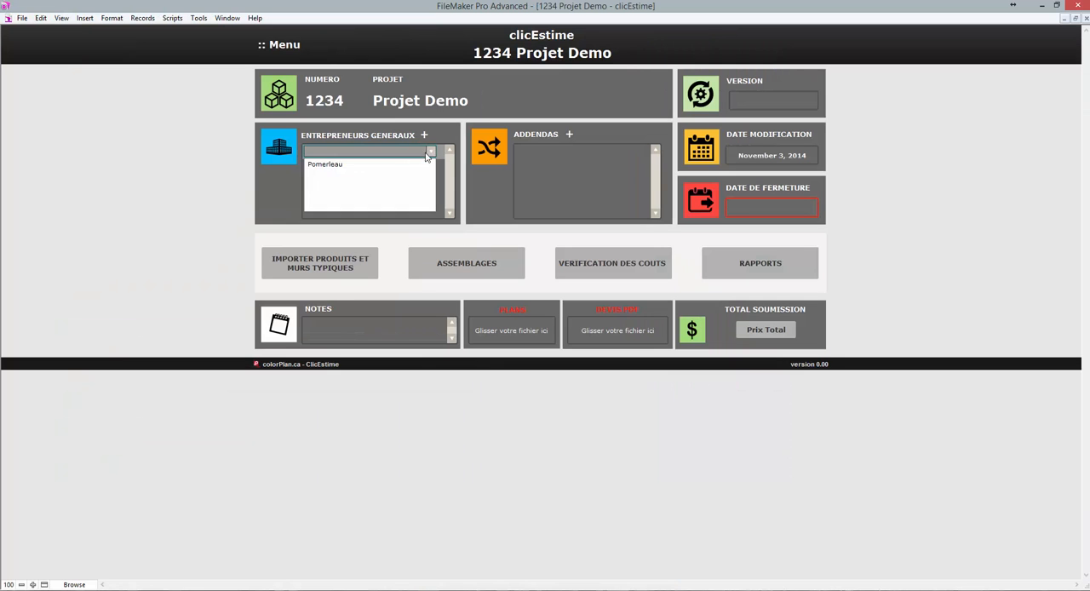
{"action": "left_click", "coordinate": [373, 167]}
Add an addendum numbered Architecture A-1, dated Nov 4, 2014, with the description Modification de la cloison 09.
{"action": "left_click", "coordinate": [568, 136]}
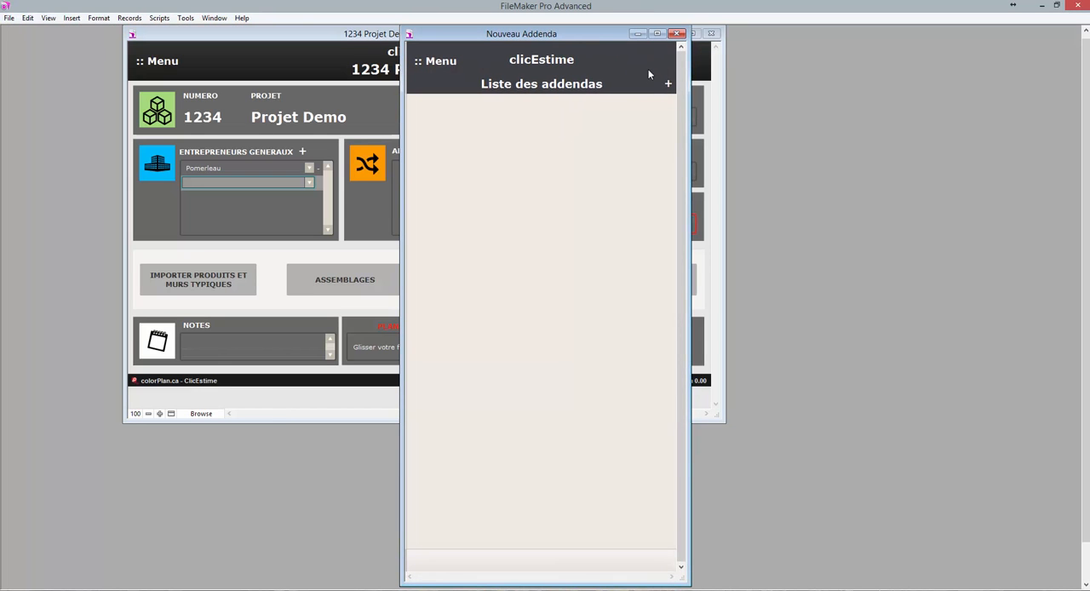
{"action": "left_click", "coordinate": [668, 83]}
{"action": "type", "text": "Architecture A-1"}
{"action": "left_click", "coordinate": [639, 116]}
{"action": "left_click", "coordinate": [550, 164]}
{"action": "left_click", "coordinate": [535, 137]}
{"action": "type", "text": "Modification de la cloison 09"}
Add addendum Mechanique M-01, dated Nov 6, 2014, described as Aucun changement pour les syst.int., and open the details of Architecture A-1.
{"action": "left_click", "coordinate": [668, 83]}
{"action": "type", "text": "Mechanique M-01"}
{"action": "left_click", "coordinate": [640, 224]}
{"action": "left_click", "coordinate": [593, 271]}
{"action": "left_click", "coordinate": [563, 247]}
{"action": "type", "text": "Aucun changement pour les syst.int."}
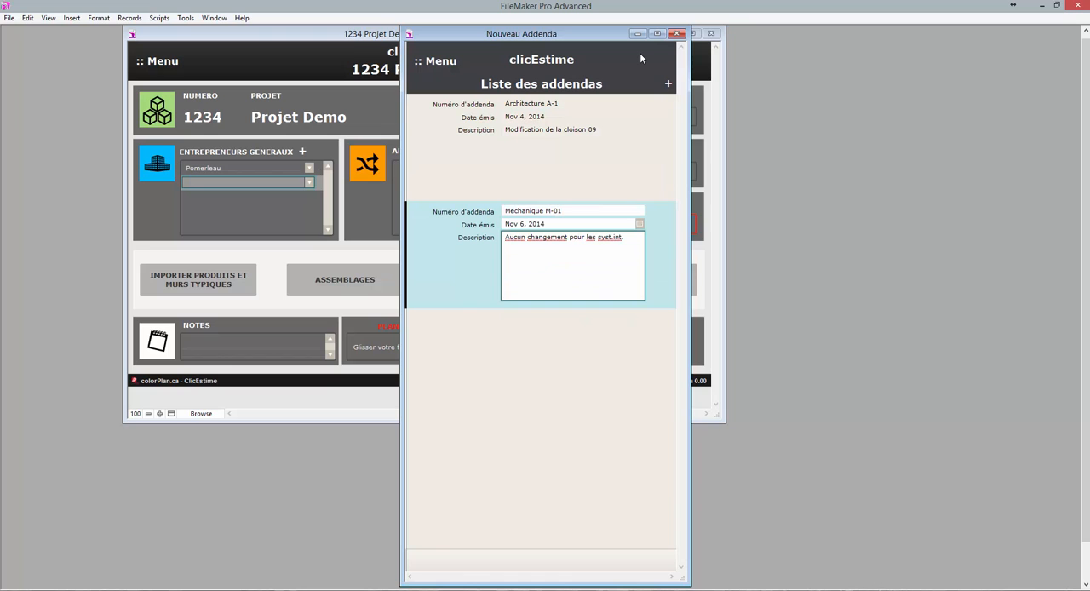
{"action": "left_click", "coordinate": [677, 33]}
{"action": "left_click", "coordinate": [547, 152]}
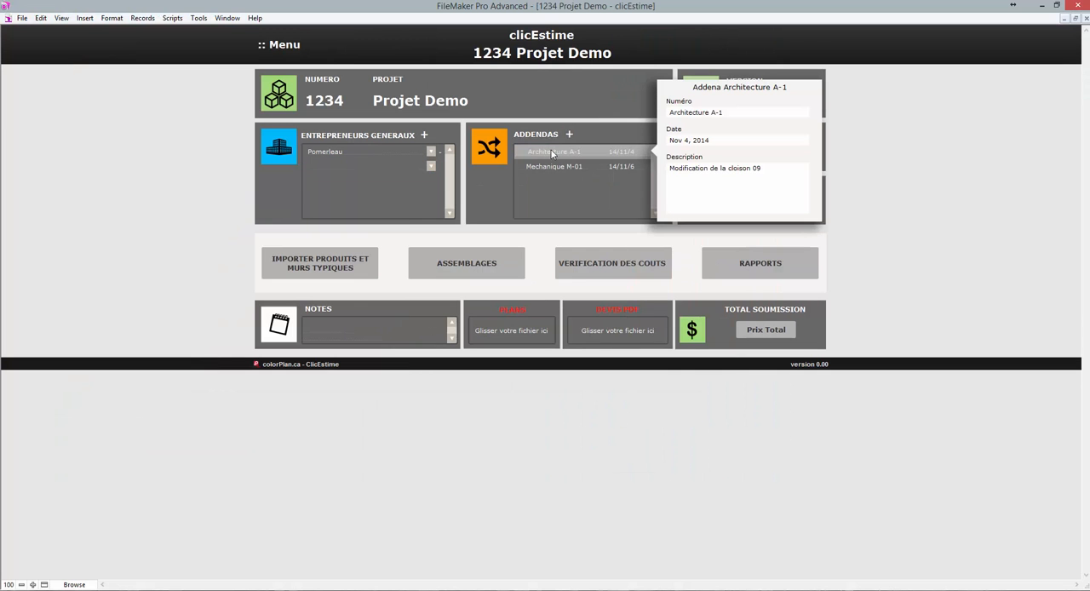
View the details of addendum Mechanique M-01, and set the project version to R0.
{"action": "left_click", "coordinate": [605, 168]}
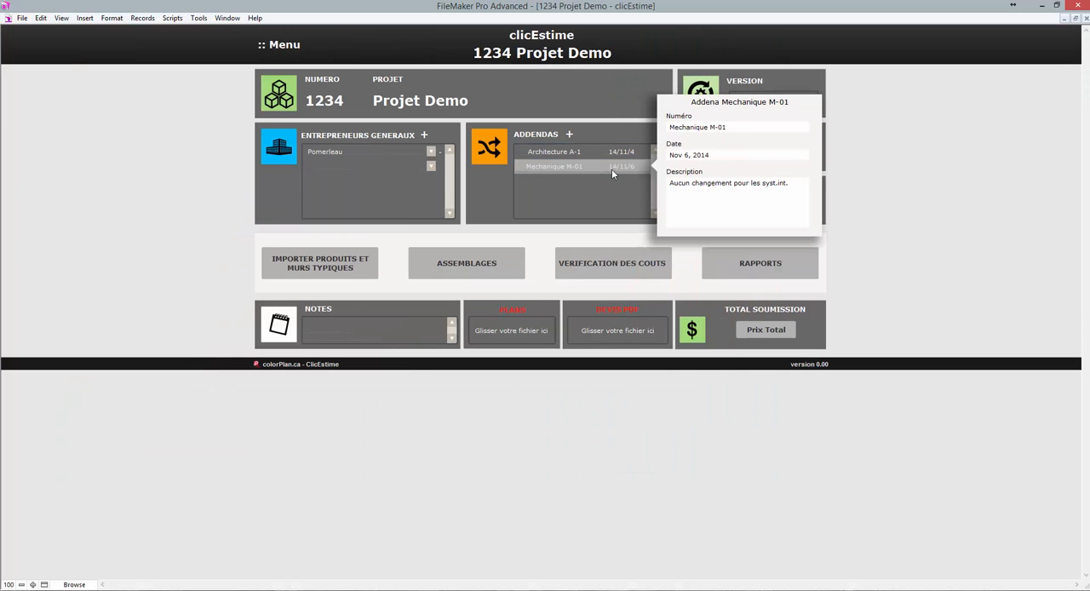
{"action": "left_click", "coordinate": [854, 186]}
{"action": "left_click", "coordinate": [757, 98]}
{"action": "type", "text": "R0"}
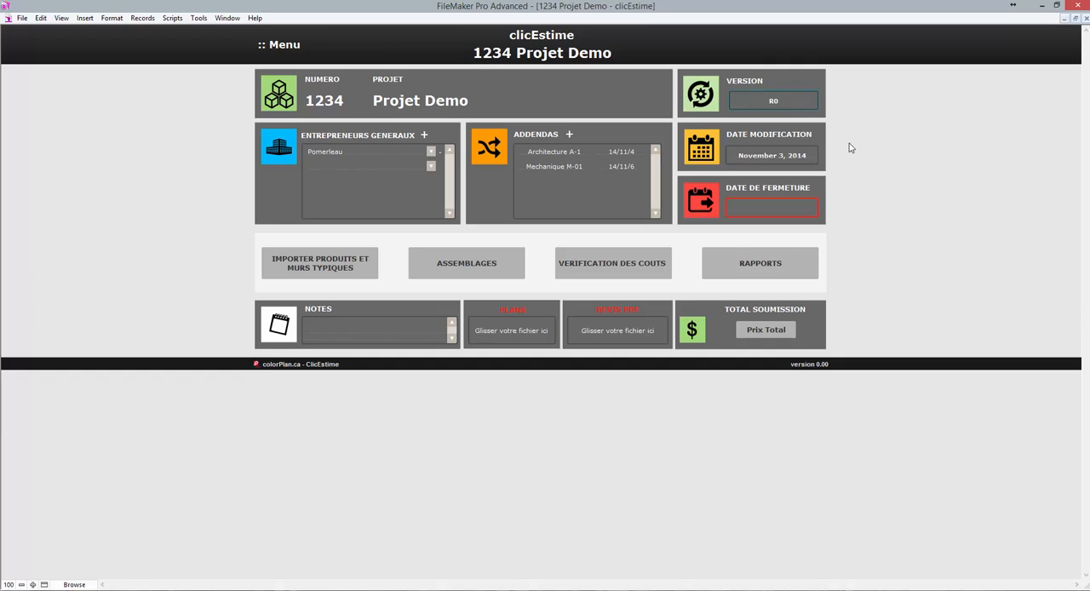
Check the modification date's calendar without changing it, and set the project's closing date to 26 November 2014.
{"action": "left_click", "coordinate": [777, 155]}
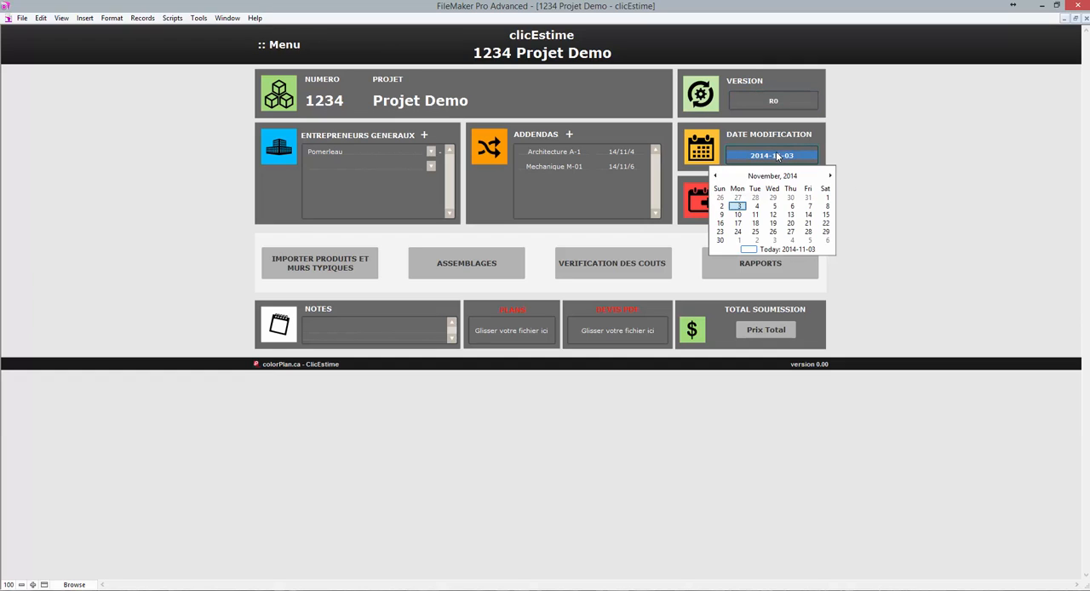
{"action": "left_click", "coordinate": [880, 151]}
{"action": "left_click", "coordinate": [789, 203]}
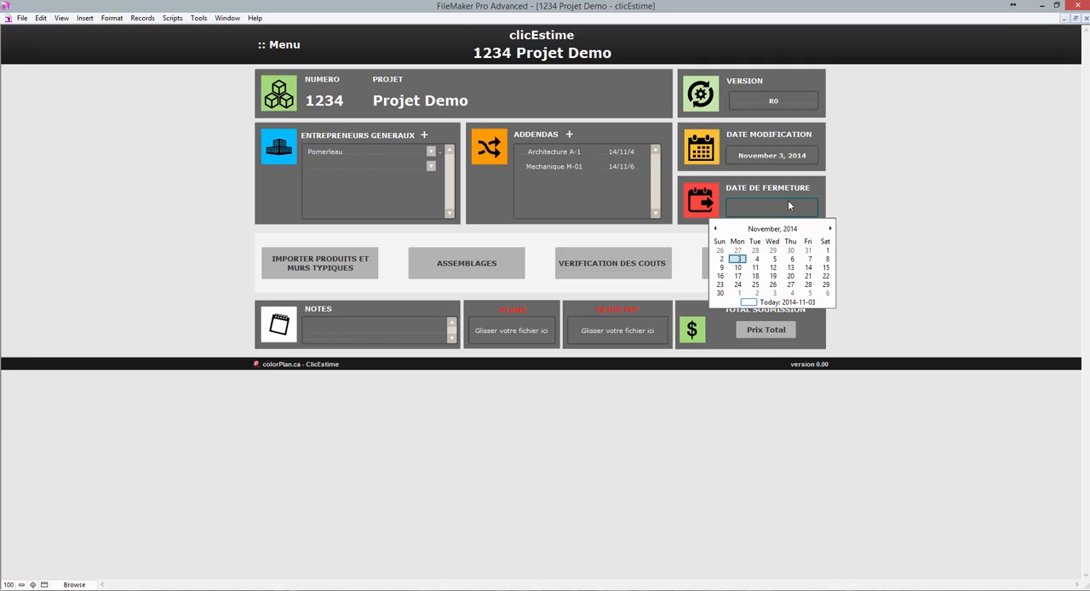
{"action": "left_click", "coordinate": [772, 285]}
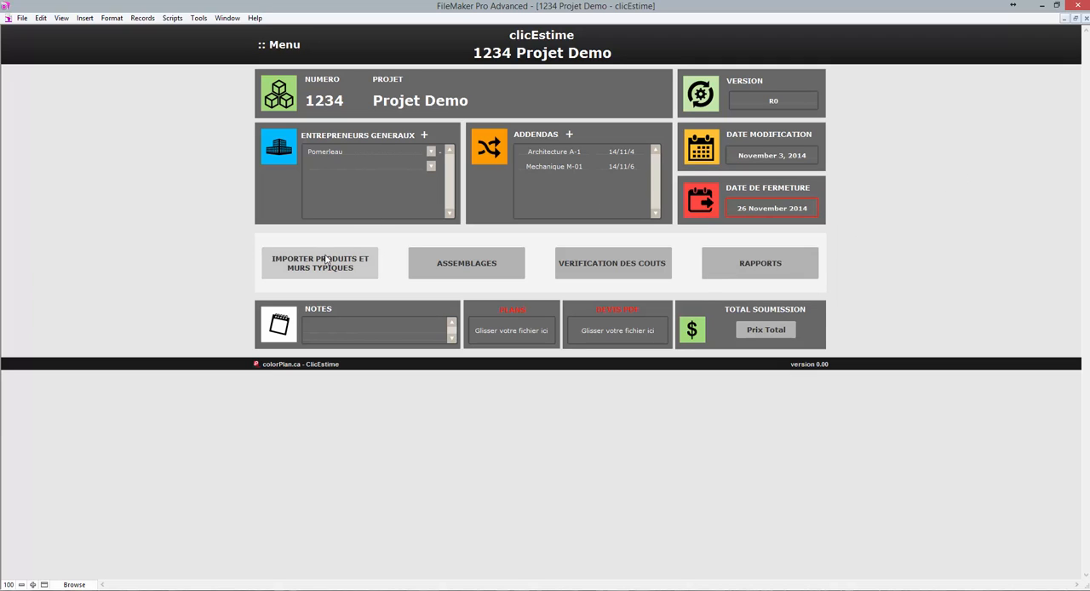
Enter the project note Petit projet commercial.
{"action": "left_click", "coordinate": [356, 331]}
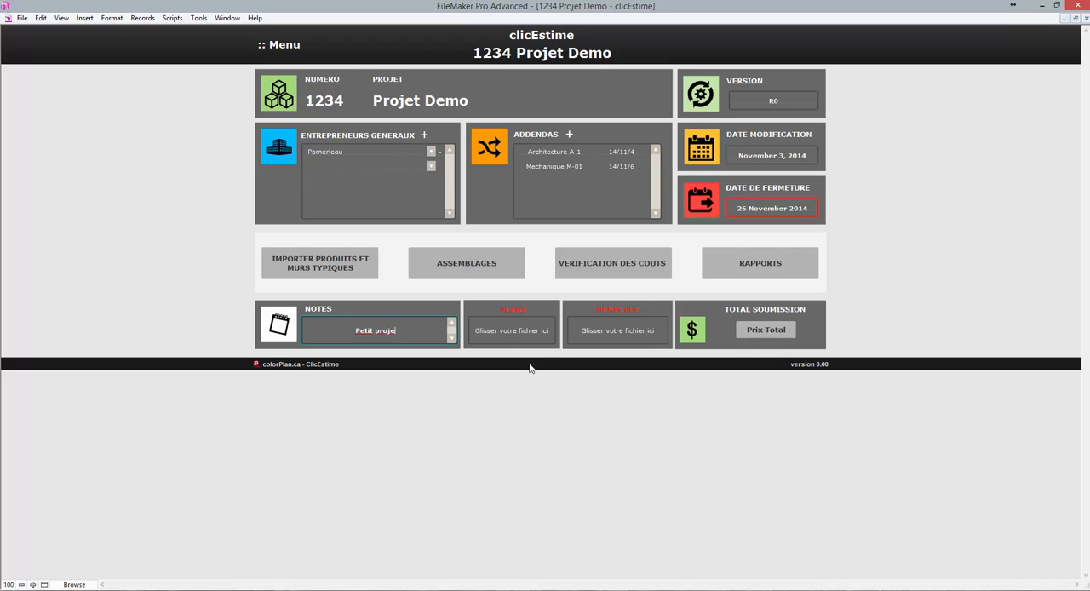
{"action": "type", "text": "cial"}
{"action": "left_click", "coordinate": [507, 399]}
Attach the PDF colorPlans - 2014-11-03-2 from the Desktop as the project's plans file.
{"action": "right_click", "coordinate": [513, 336]}
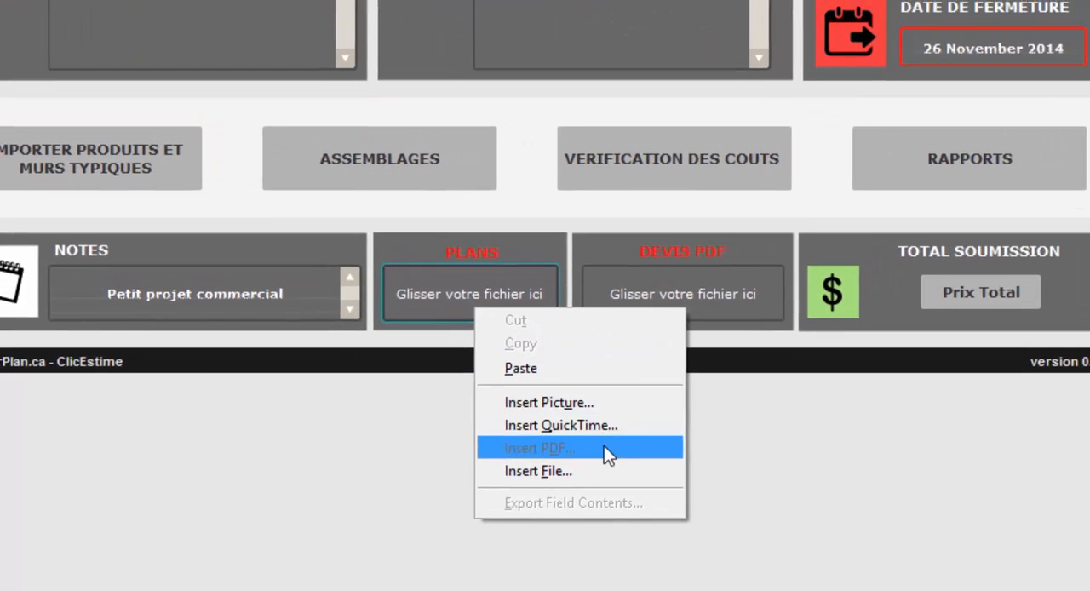
{"action": "left_click", "coordinate": [609, 459]}
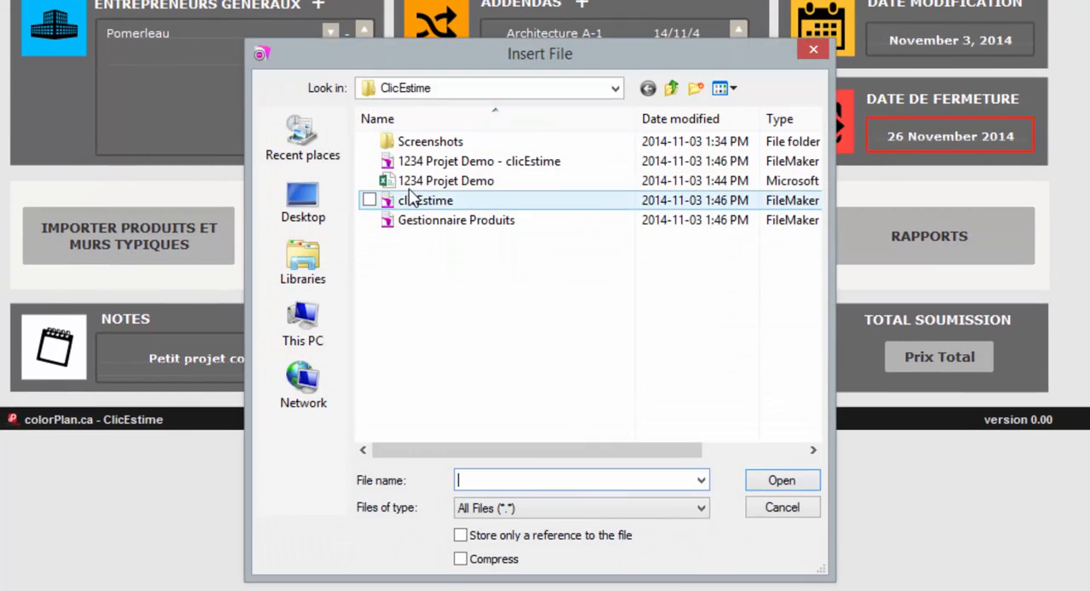
{"action": "left_click", "coordinate": [320, 202]}
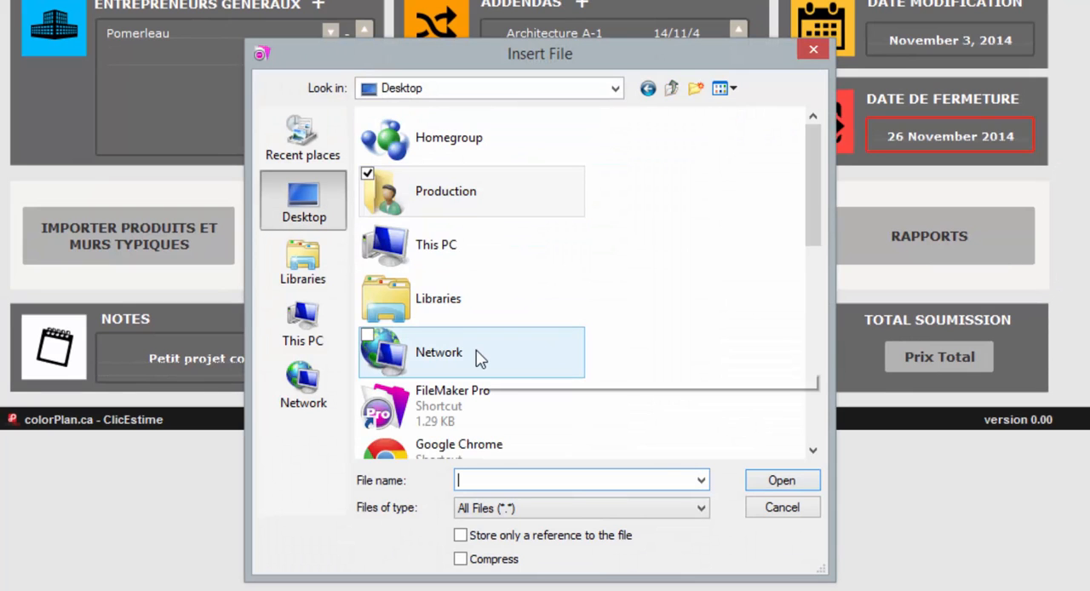
{"action": "scroll", "coordinate": [477, 358], "scroll_direction": "down", "scroll_amount": 5}
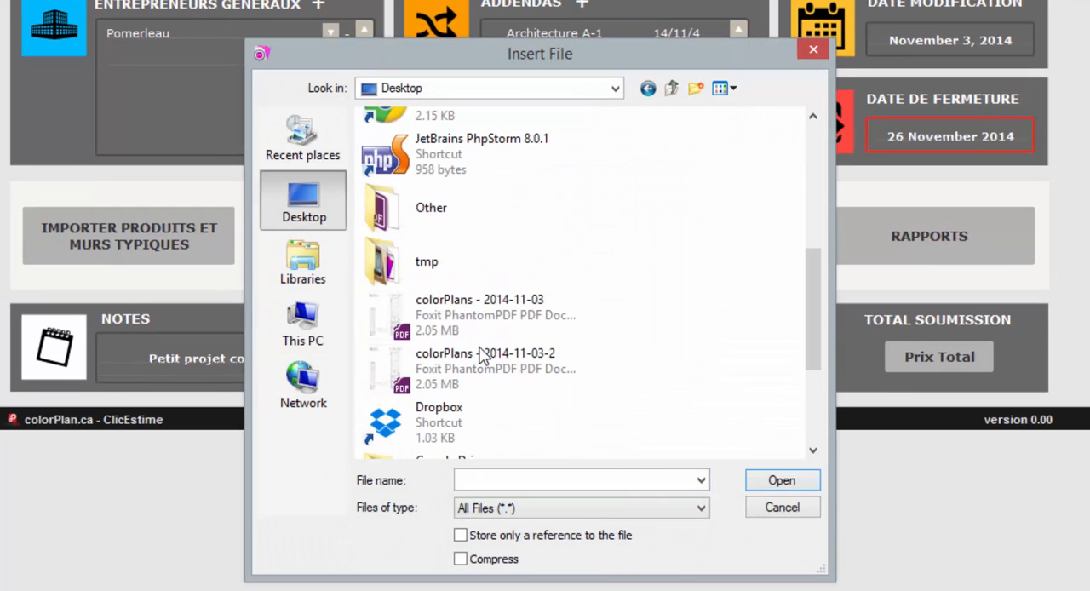
{"action": "left_click", "coordinate": [492, 356]}
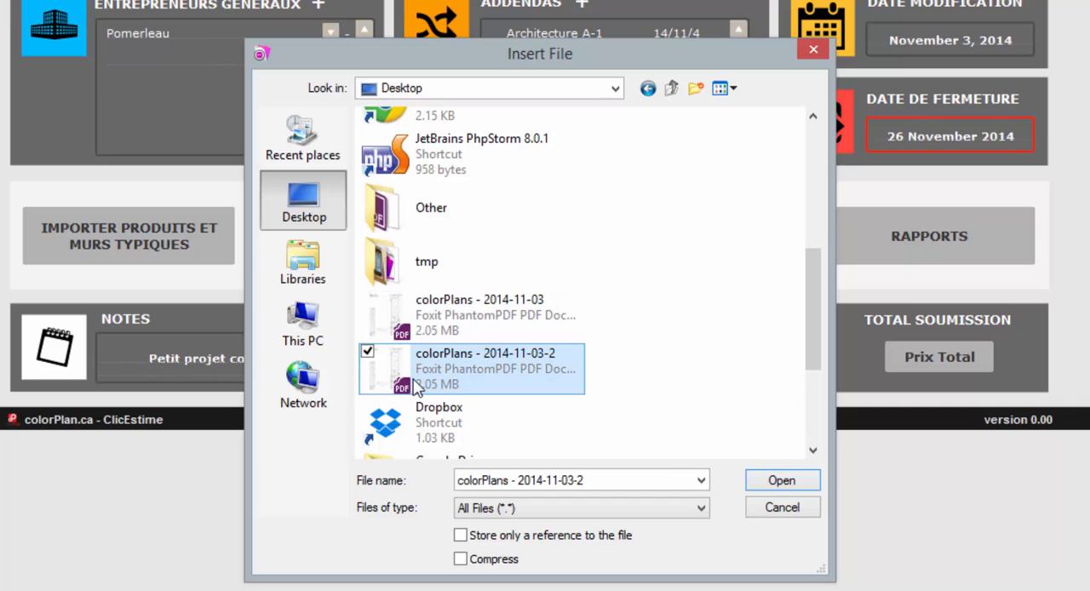
{"action": "left_click", "coordinate": [782, 480]}
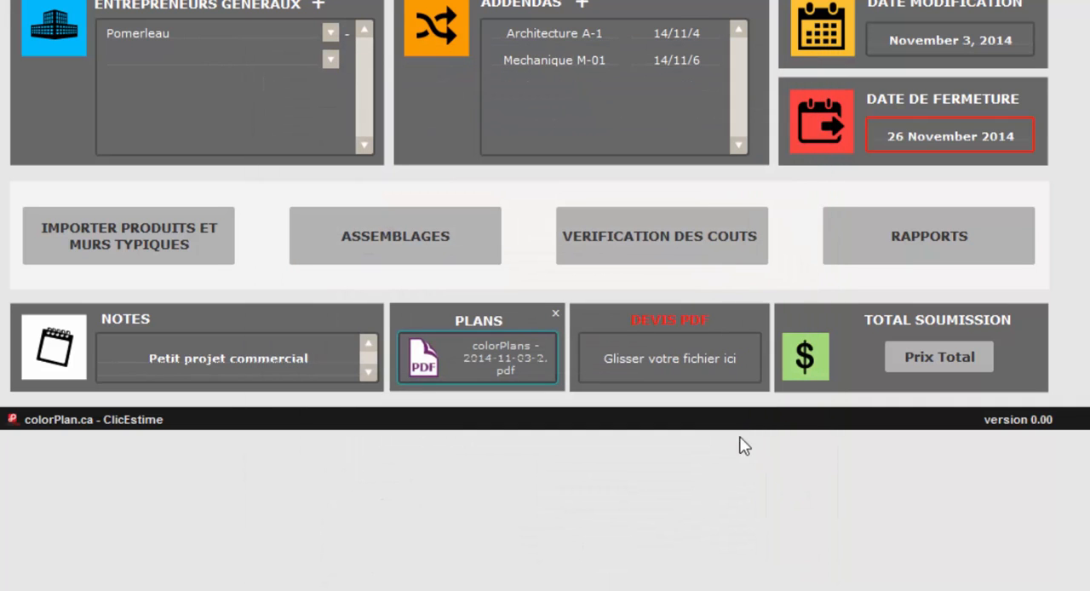
Attach the PDF Schedule from the Documents folder as the project's specification (Devis PDF) file.
{"action": "right_click", "coordinate": [672, 359]}
{"action": "left_click", "coordinate": [728, 503]}
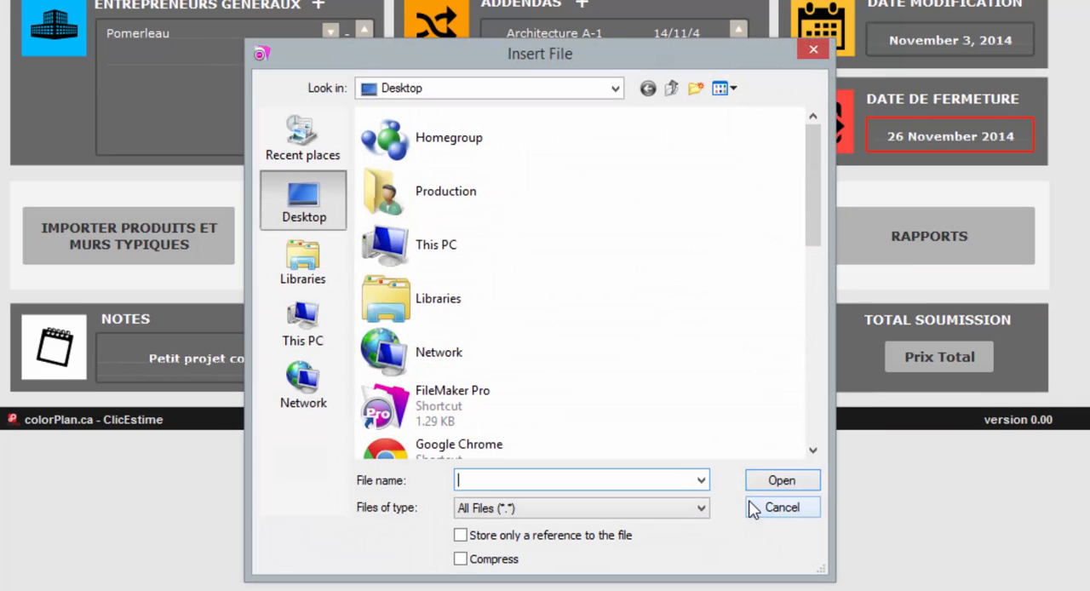
{"action": "double_click", "coordinate": [431, 256]}
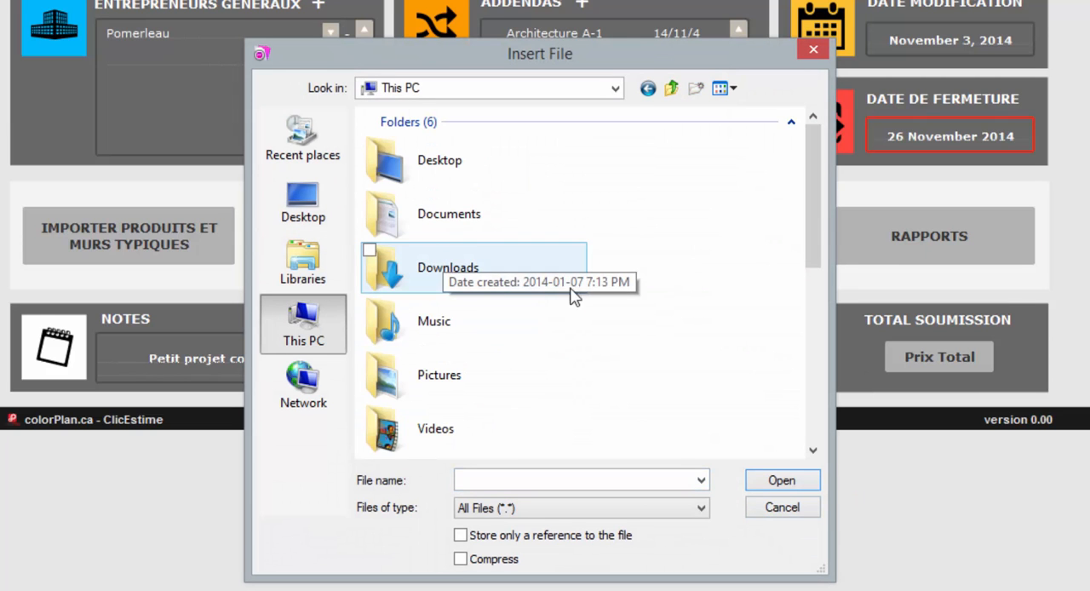
{"action": "double_click", "coordinate": [443, 220]}
{"action": "left_click", "coordinate": [422, 317]}
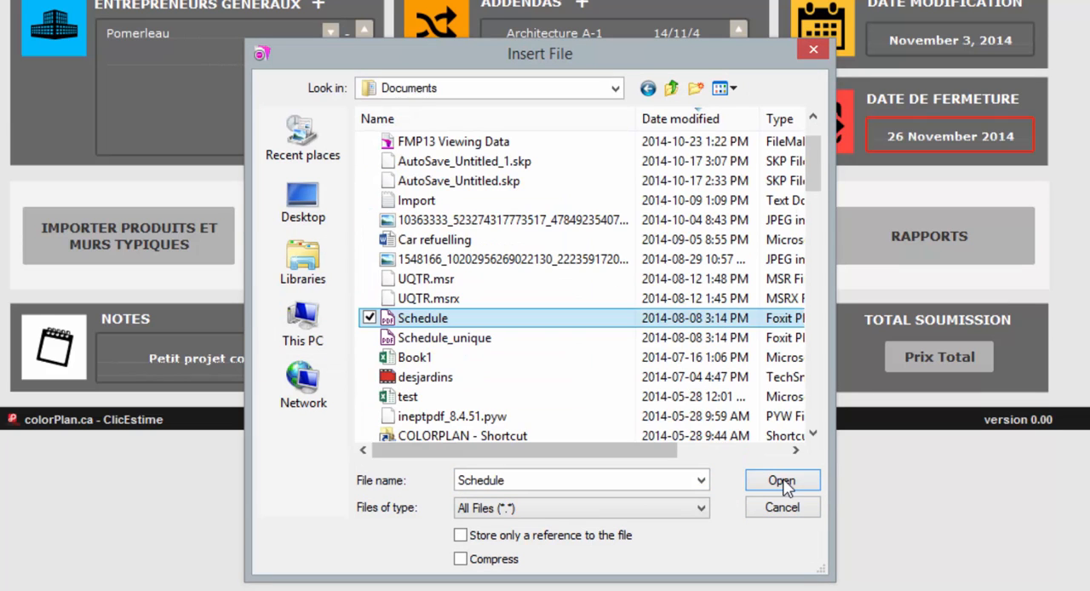
{"action": "left_click", "coordinate": [782, 483]}
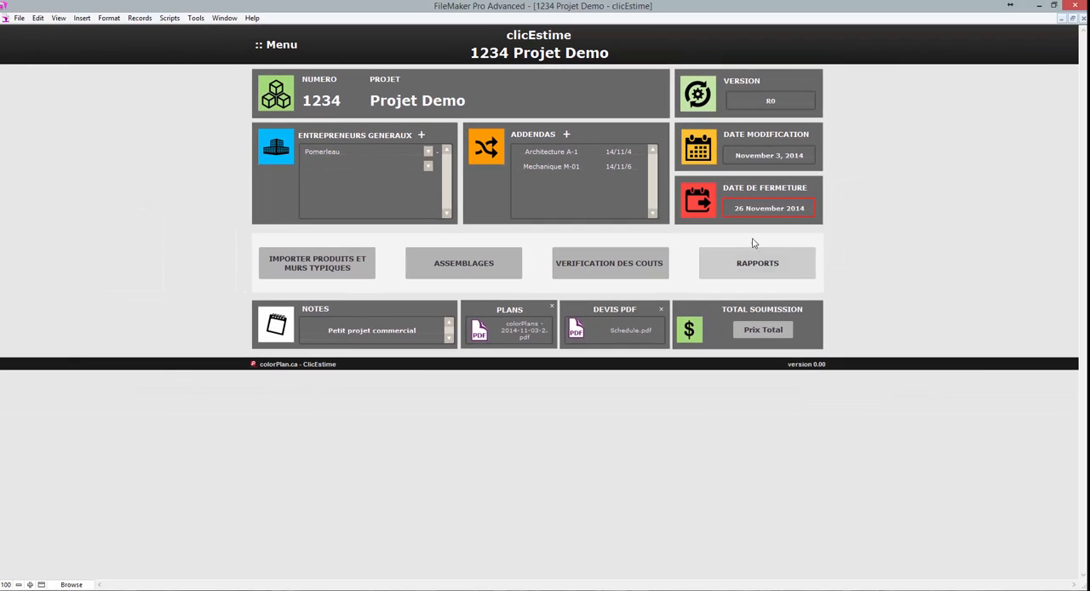
Import the products and typical walls into the project, and open the assemblies sorted by type.
{"action": "left_click", "coordinate": [323, 268]}
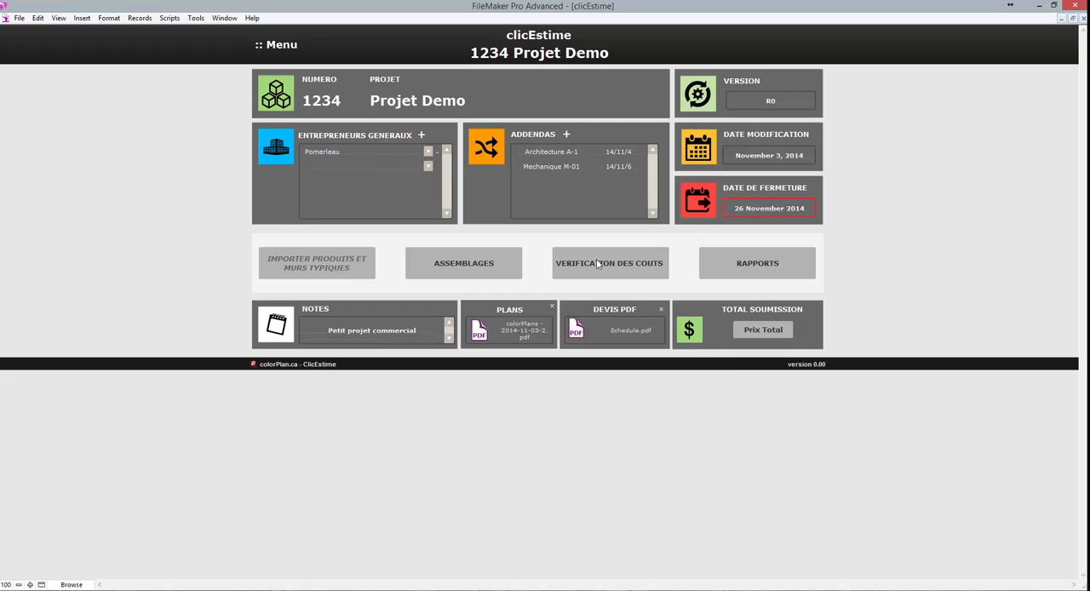
{"action": "left_click", "coordinate": [460, 266]}
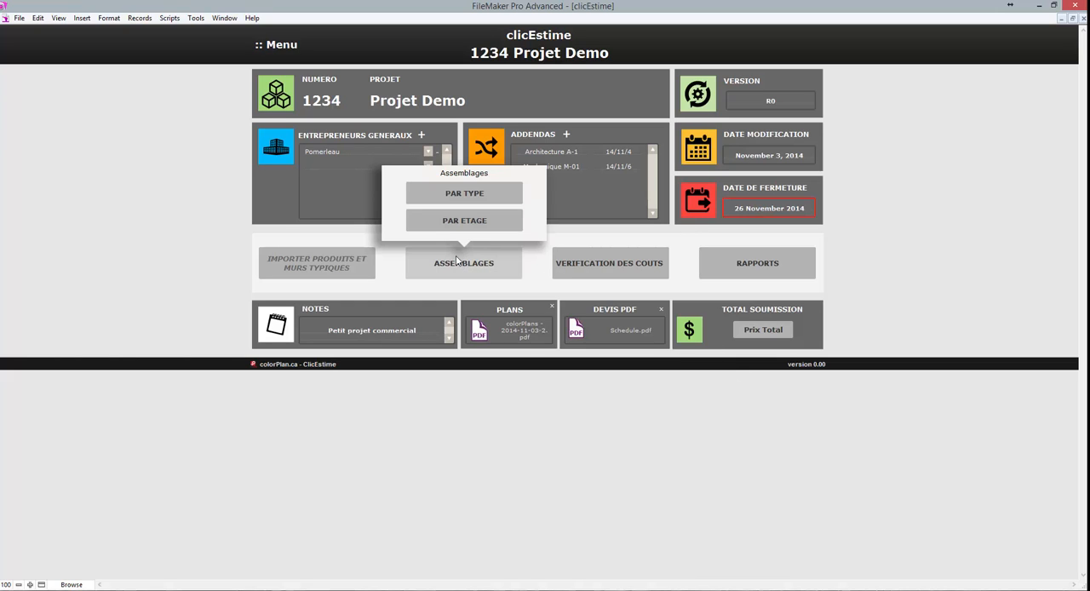
{"action": "left_click", "coordinate": [435, 193]}
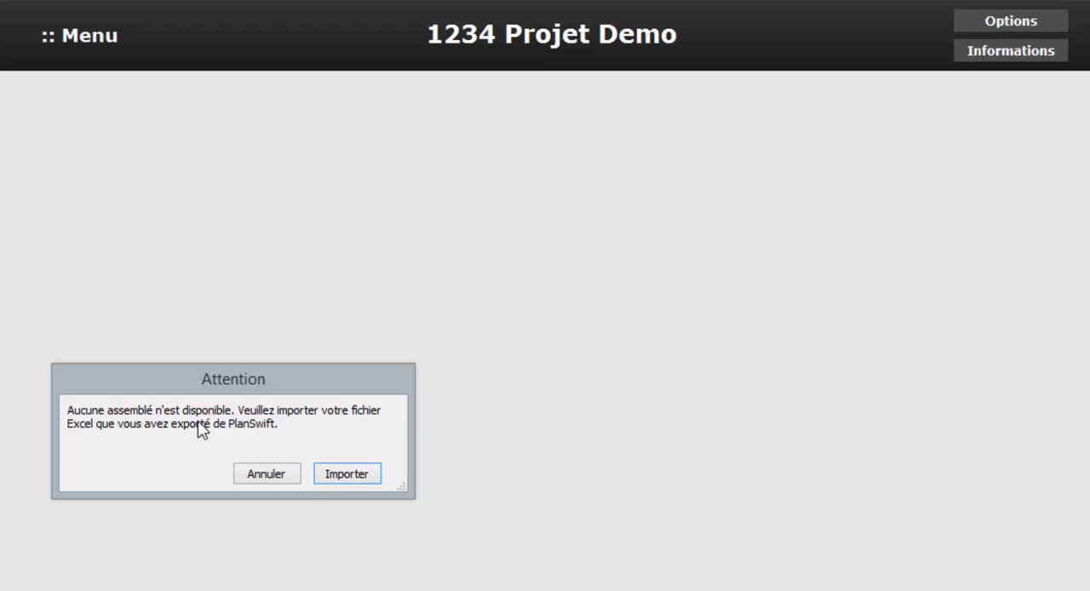
Start importing the assemblies and choose the 1234 Projet Demo CSV file from the ClicEstime folder as the source.
{"action": "left_click", "coordinate": [346, 480]}
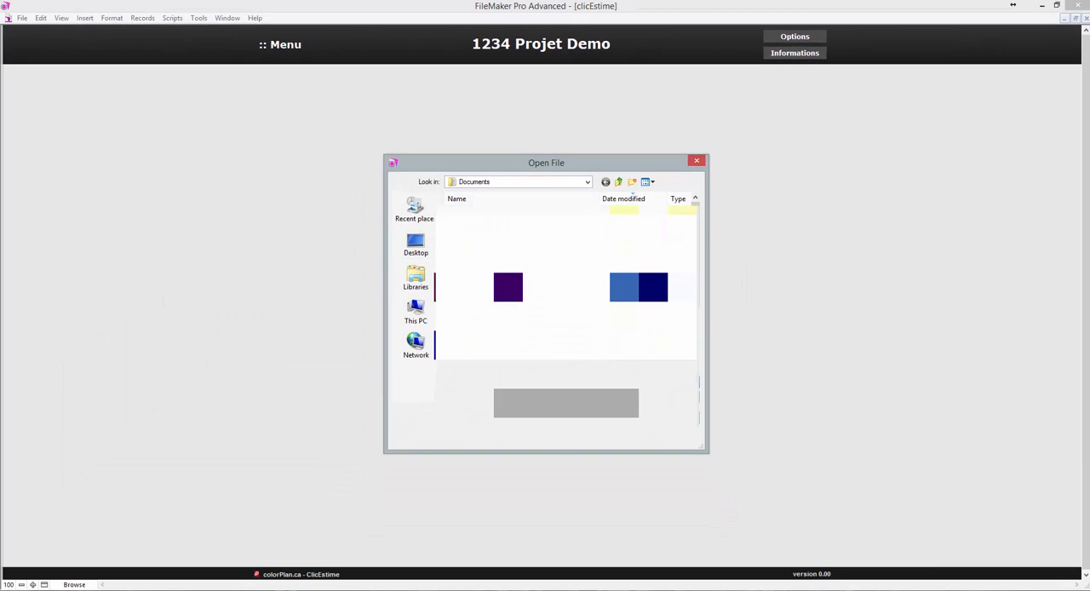
{"action": "double_click", "coordinate": [487, 226]}
{"action": "double_click", "coordinate": [488, 240]}
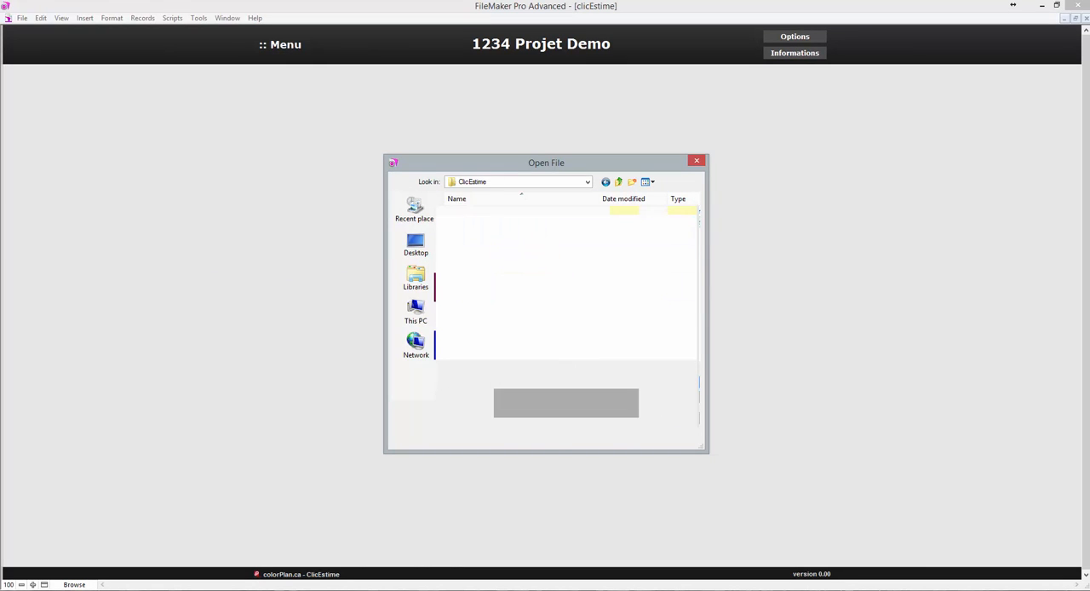
{"action": "left_click", "coordinate": [494, 223]}
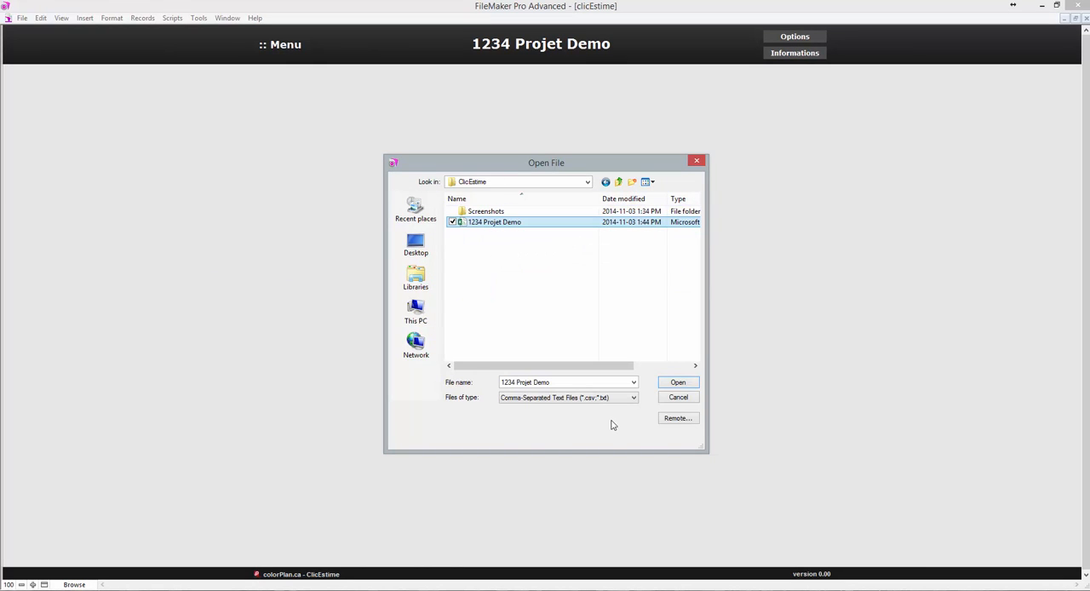
{"action": "left_click", "coordinate": [678, 383]}
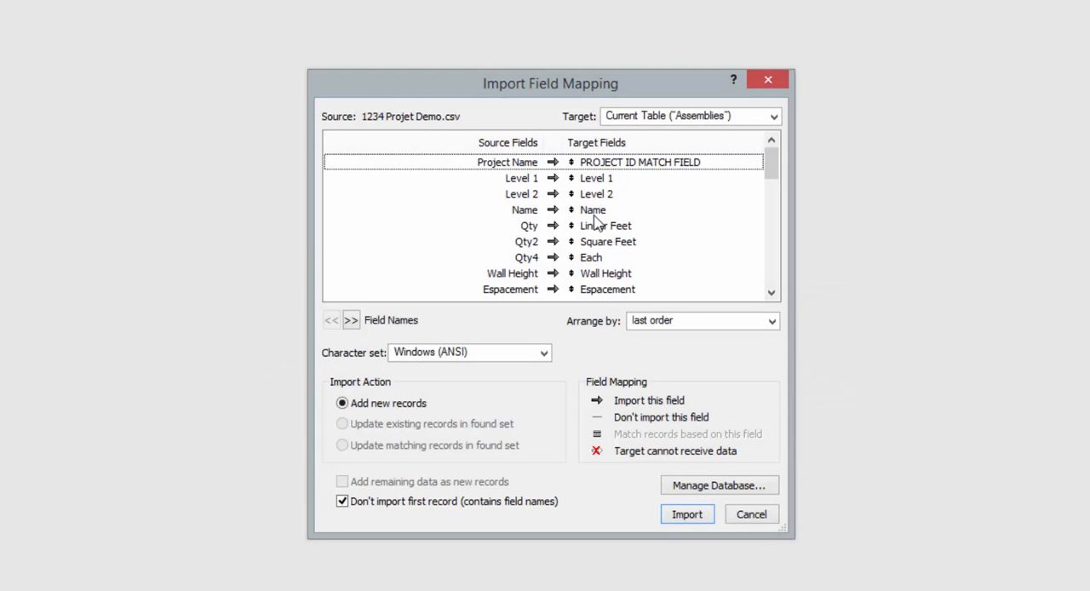
Examine the import field mapping, stepping through the source records to compare their values with the target fields, and return to the field names.
{"action": "left_click_drag", "start_coordinate": [771, 166], "coordinate": [773, 179]}
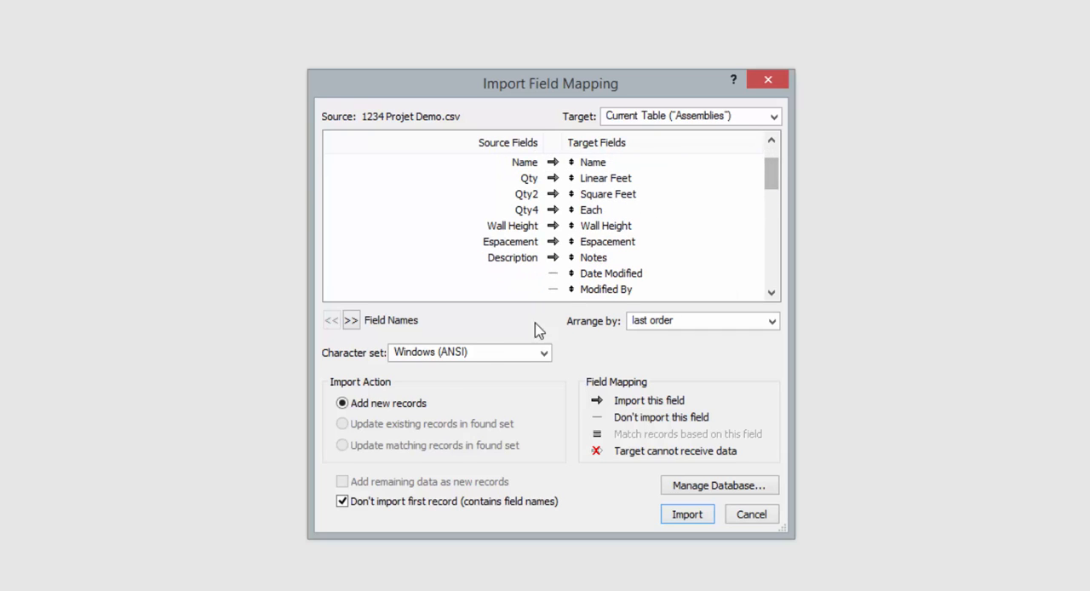
{"action": "scroll", "coordinate": [773, 170], "scroll_direction": "up", "scroll_amount": 1}
{"action": "left_click", "coordinate": [350, 321]}
{"action": "left_click", "coordinate": [350, 320]}
{"action": "left_click", "coordinate": [350, 320]}
{"action": "left_click", "coordinate": [350, 321]}
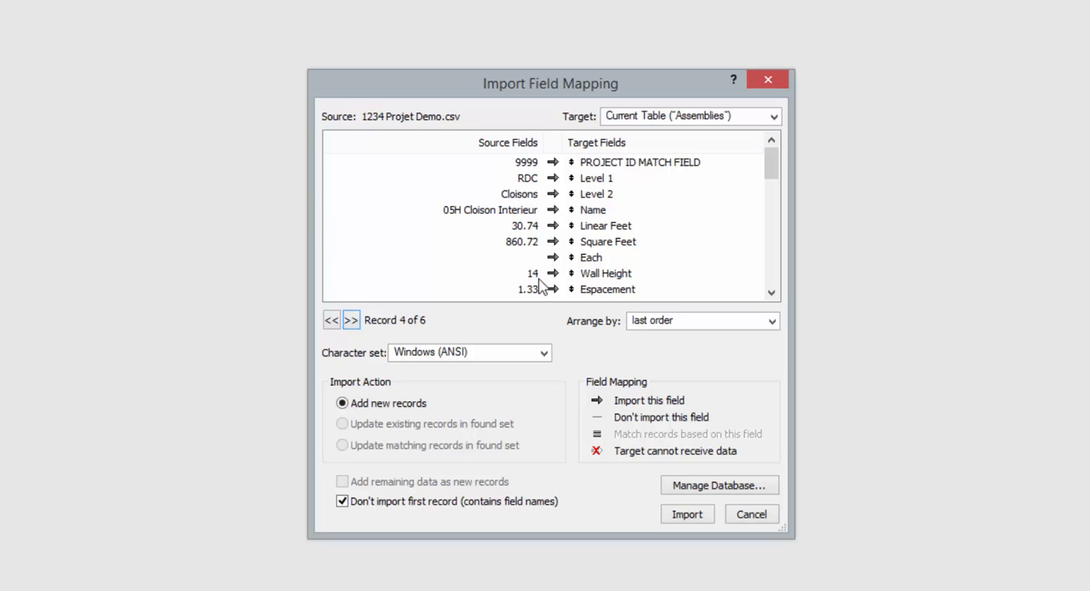
{"action": "left_click_drag", "start_coordinate": [773, 170], "coordinate": [772, 183]}
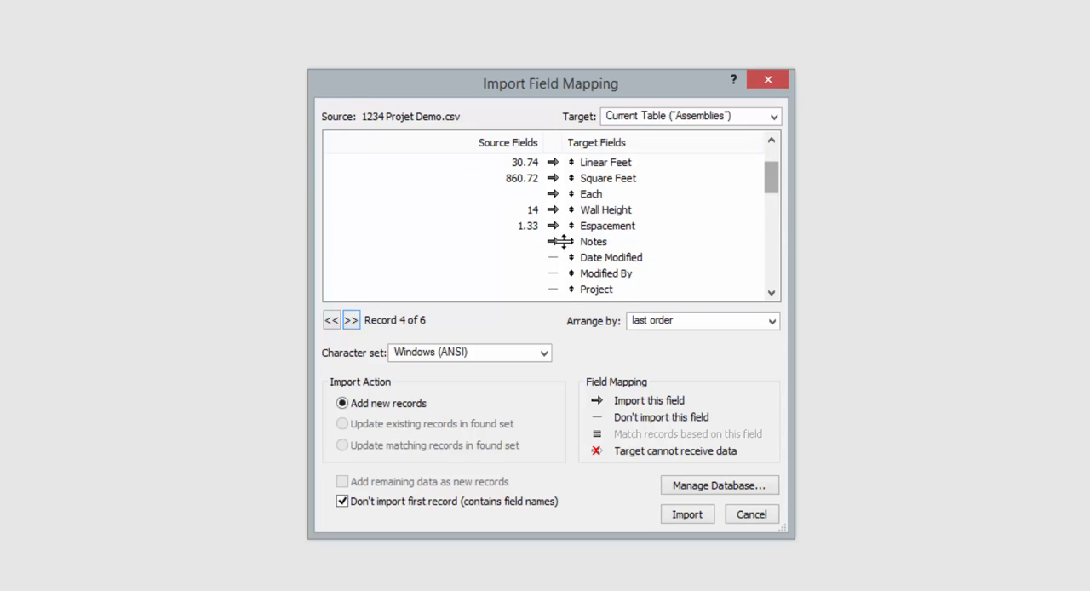
{"action": "left_click", "coordinate": [351, 321]}
{"action": "left_click", "coordinate": [332, 321]}
{"action": "left_click", "coordinate": [331, 321]}
{"action": "left_click", "coordinate": [332, 321]}
{"action": "left_click", "coordinate": [332, 321]}
{"action": "left_click", "coordinate": [331, 321]}
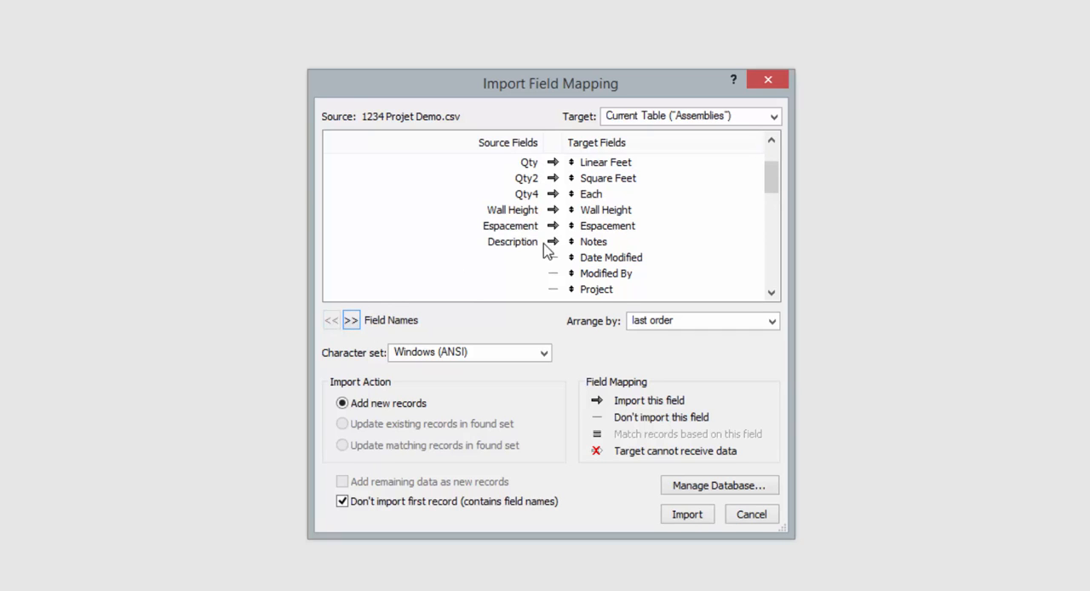
Import the file's rows as new records in the Assemblies table with auto-enter options enabled, and close the import summary.
{"action": "left_click", "coordinate": [682, 518]}
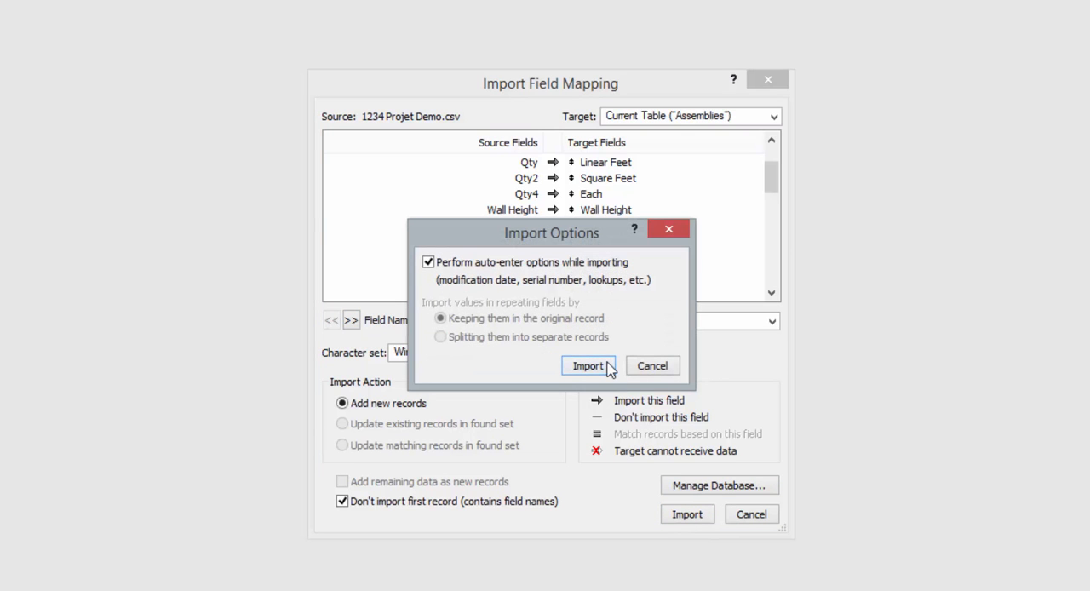
{"action": "left_click", "coordinate": [587, 365]}
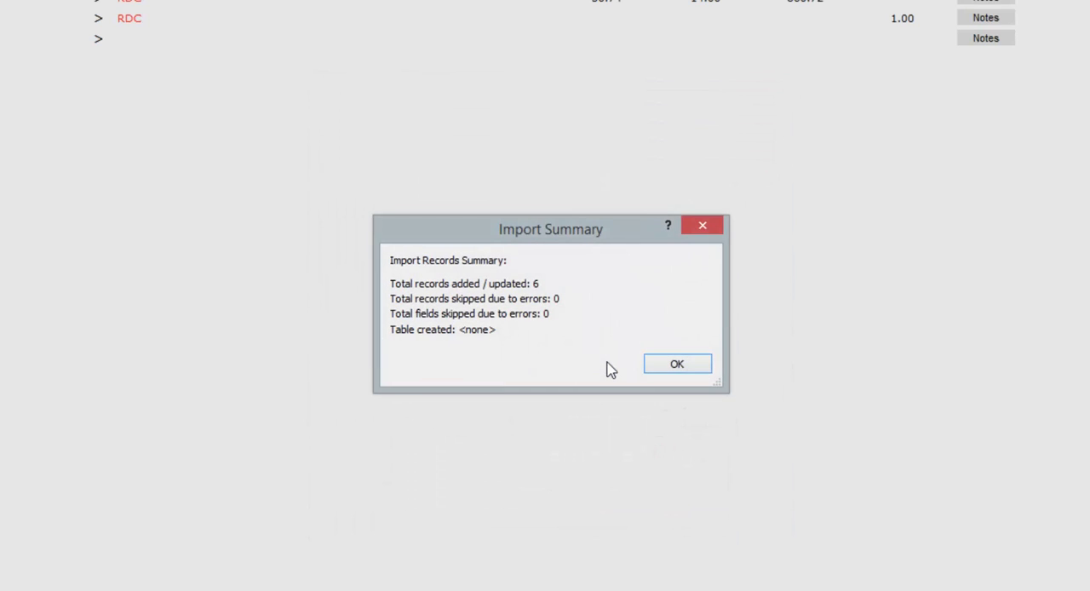
{"action": "left_click", "coordinate": [696, 366]}
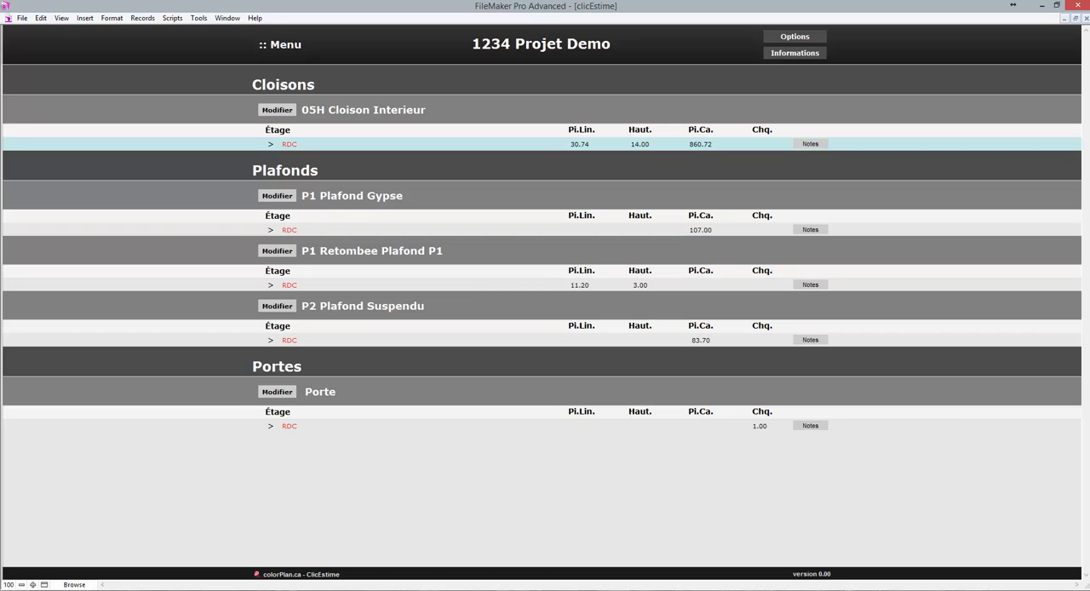